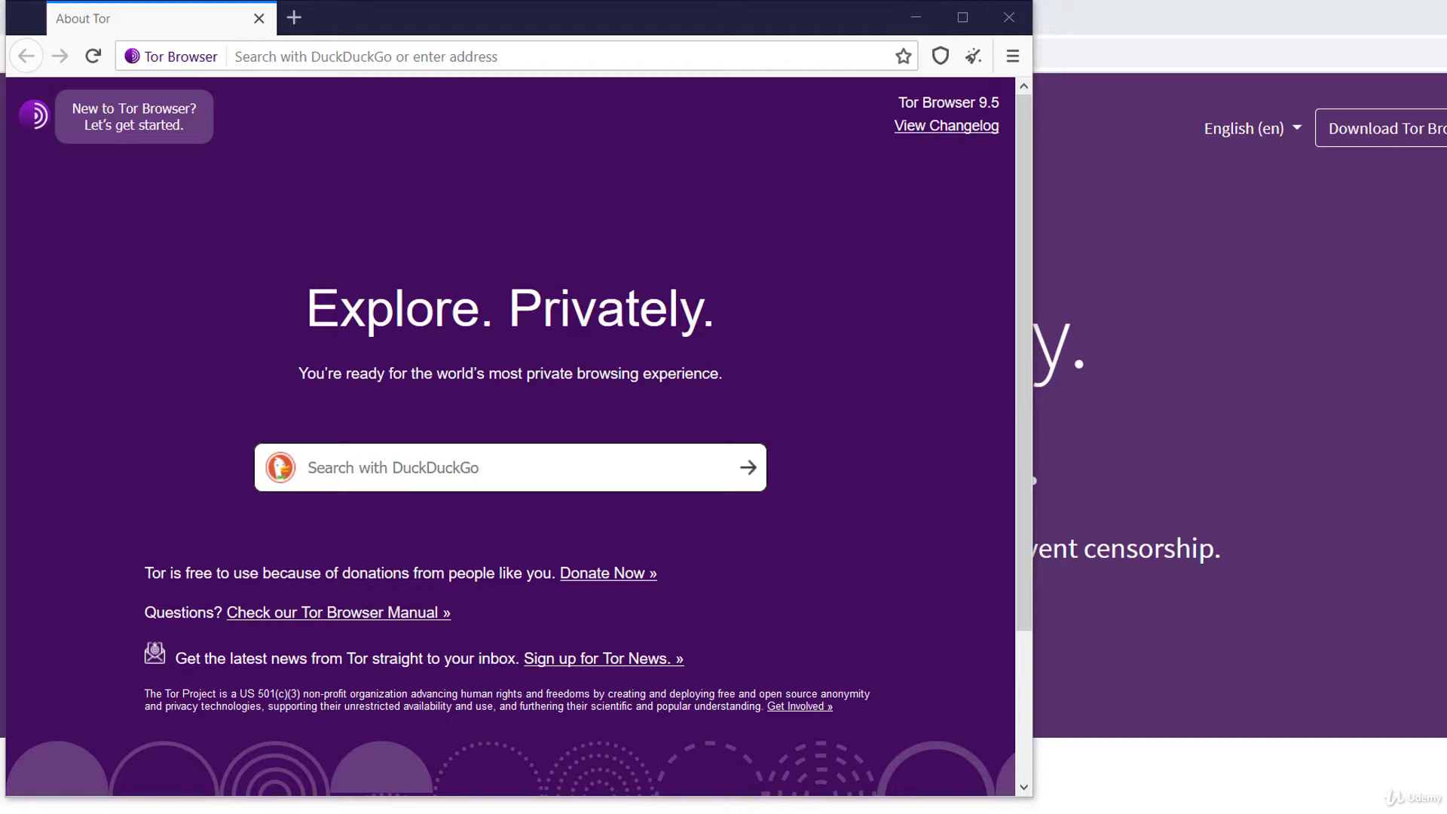
- Load wikipedia.org in the Chrome window in place of the Tor Project site
left_click(1241, 59)
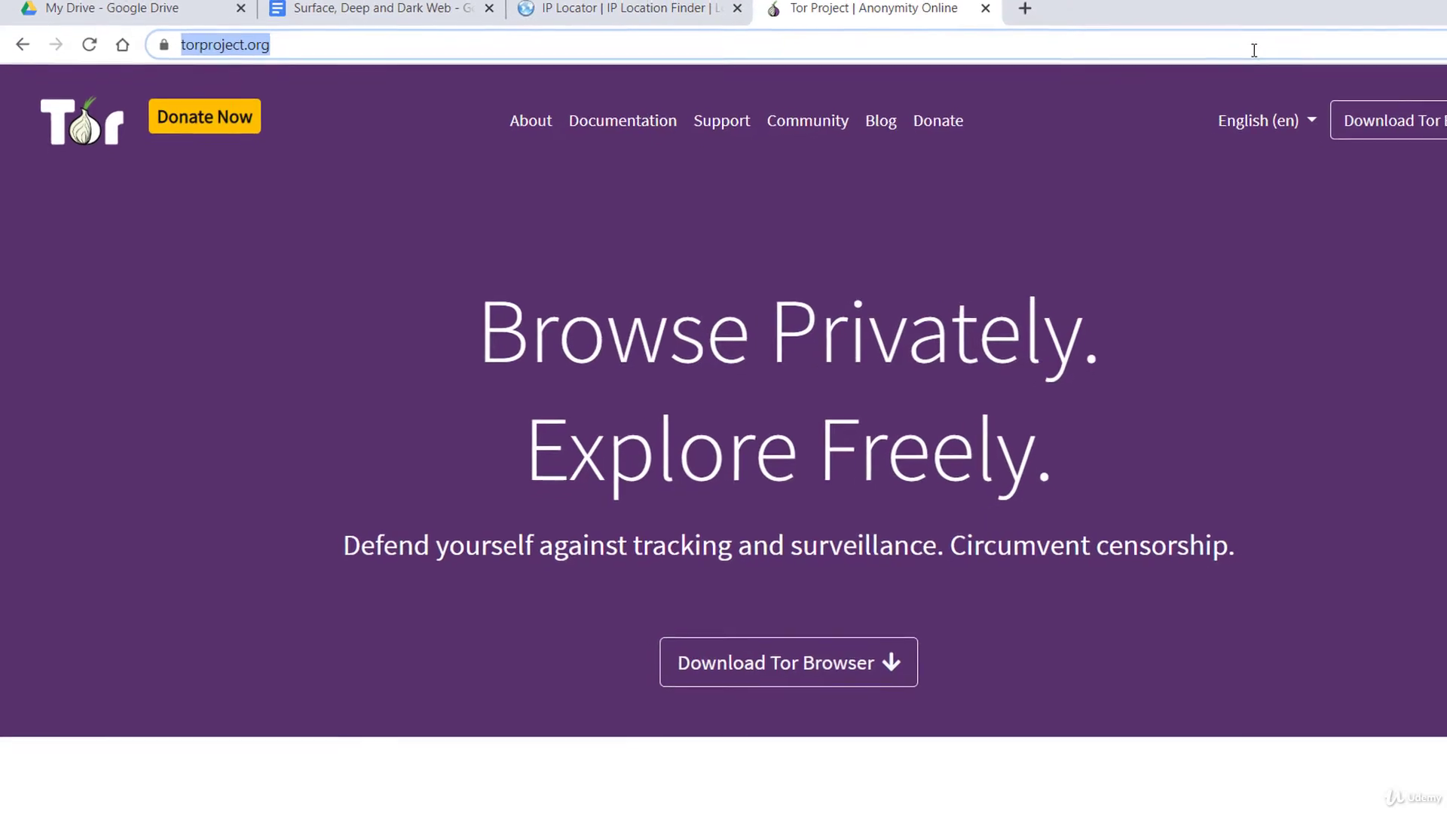
type("wikipedia.org")
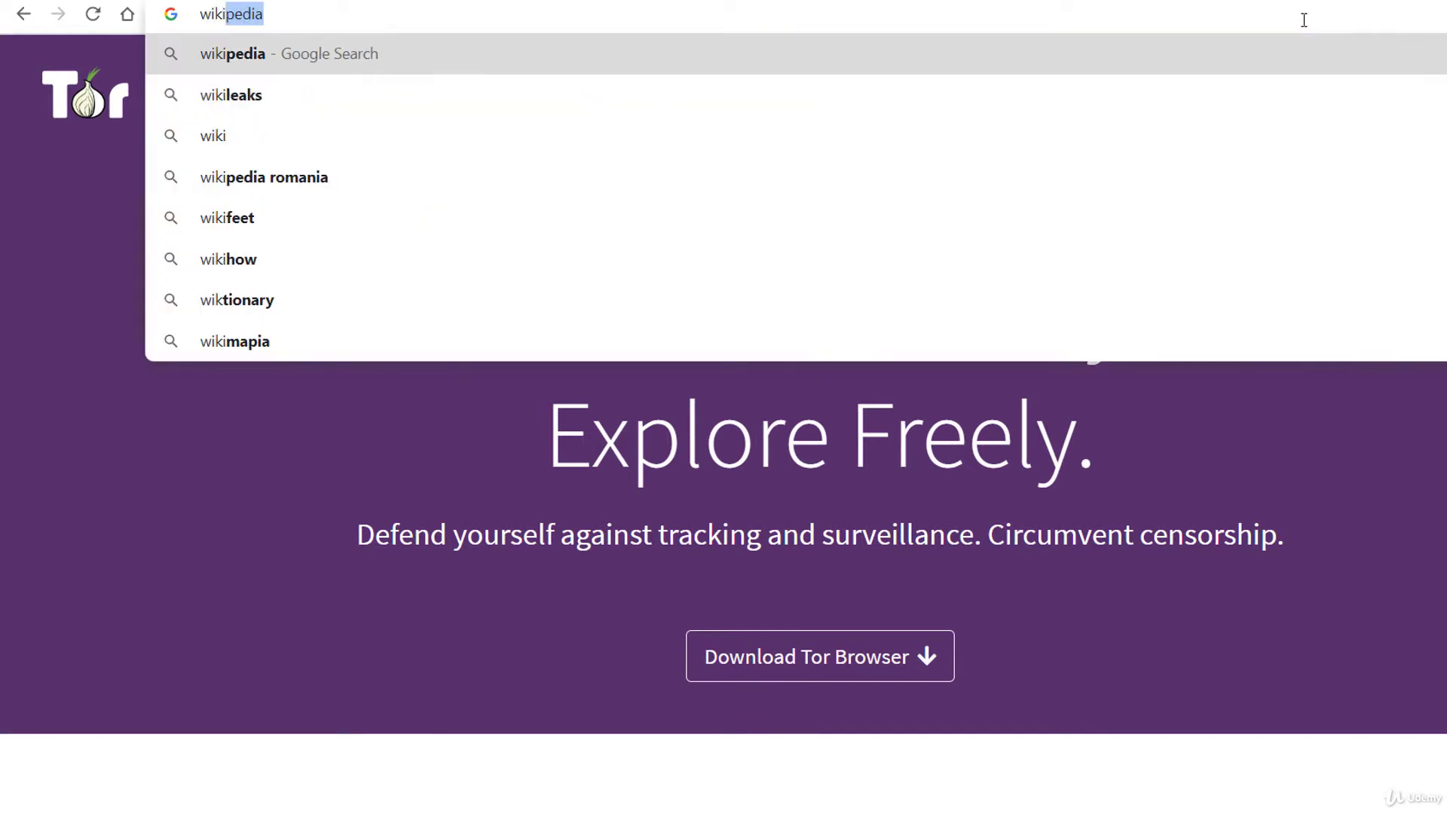
key("Return")
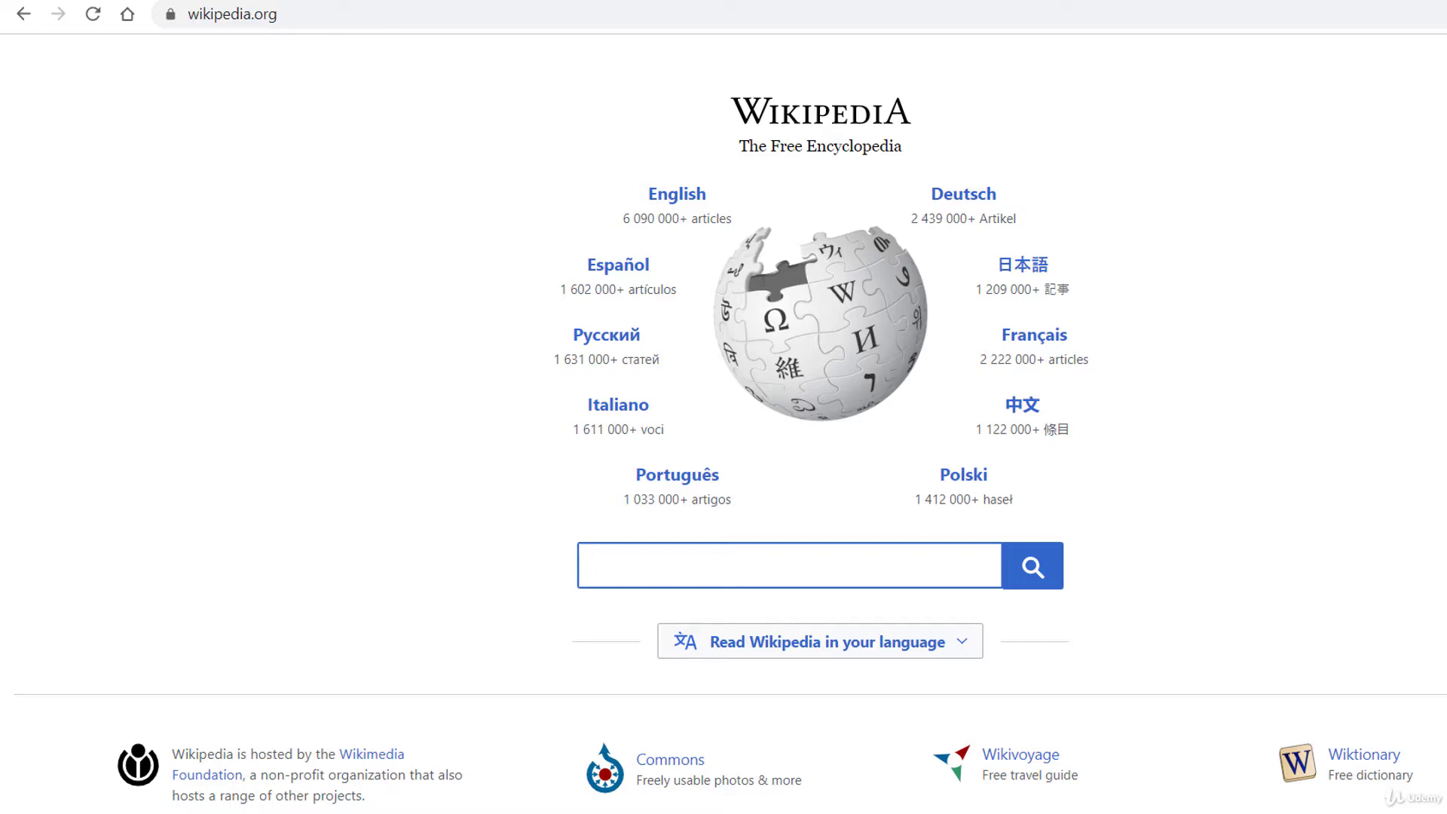
- Run 'ping wikipedia.org' in Command Prompt, resolving it to 91.198.174.192
key("super+s")
type("cmd.")
key("Return")
type("ping wikipedia.org")
key("Return")
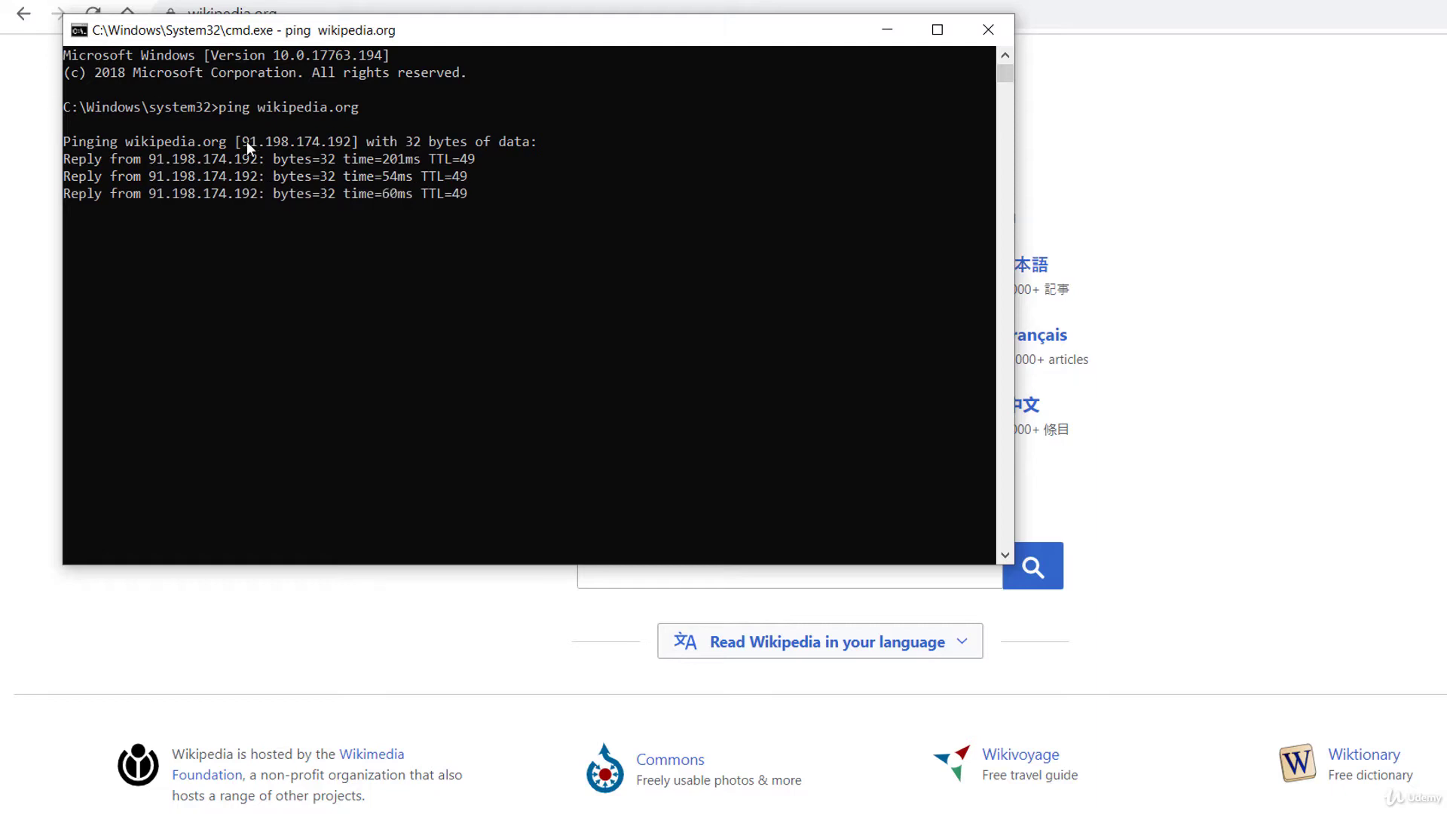
- Copy the IP 91.198.174.192 from the ping output and close the console
left_click_drag(241, 143, 347, 139)
right_click(330, 141)
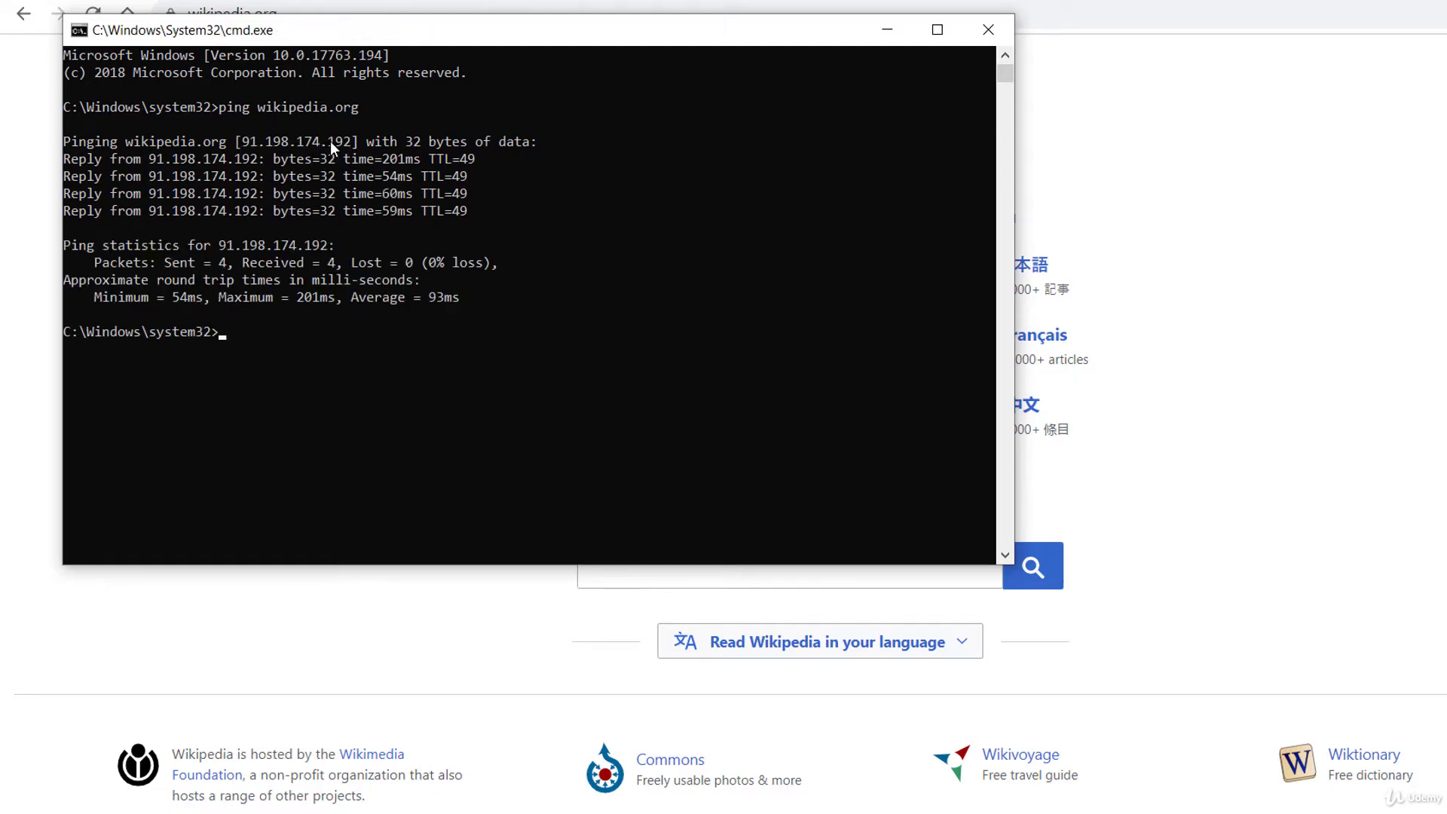
left_click(888, 29)
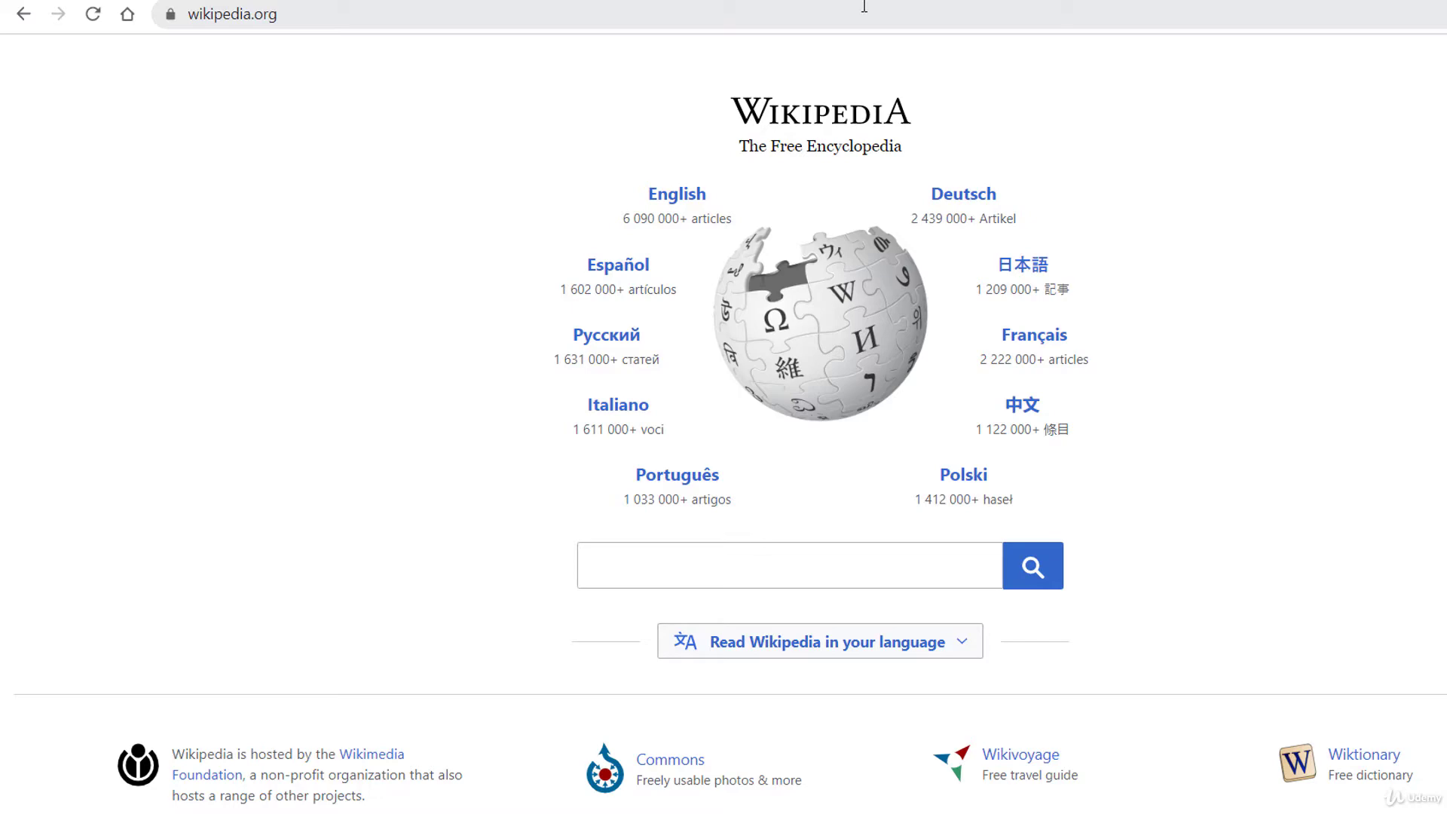
- Look up the pasted IP 91.198.174.192 on ipfingerprints.com
left_click(864, 6)
type("ipfingerprints.com")
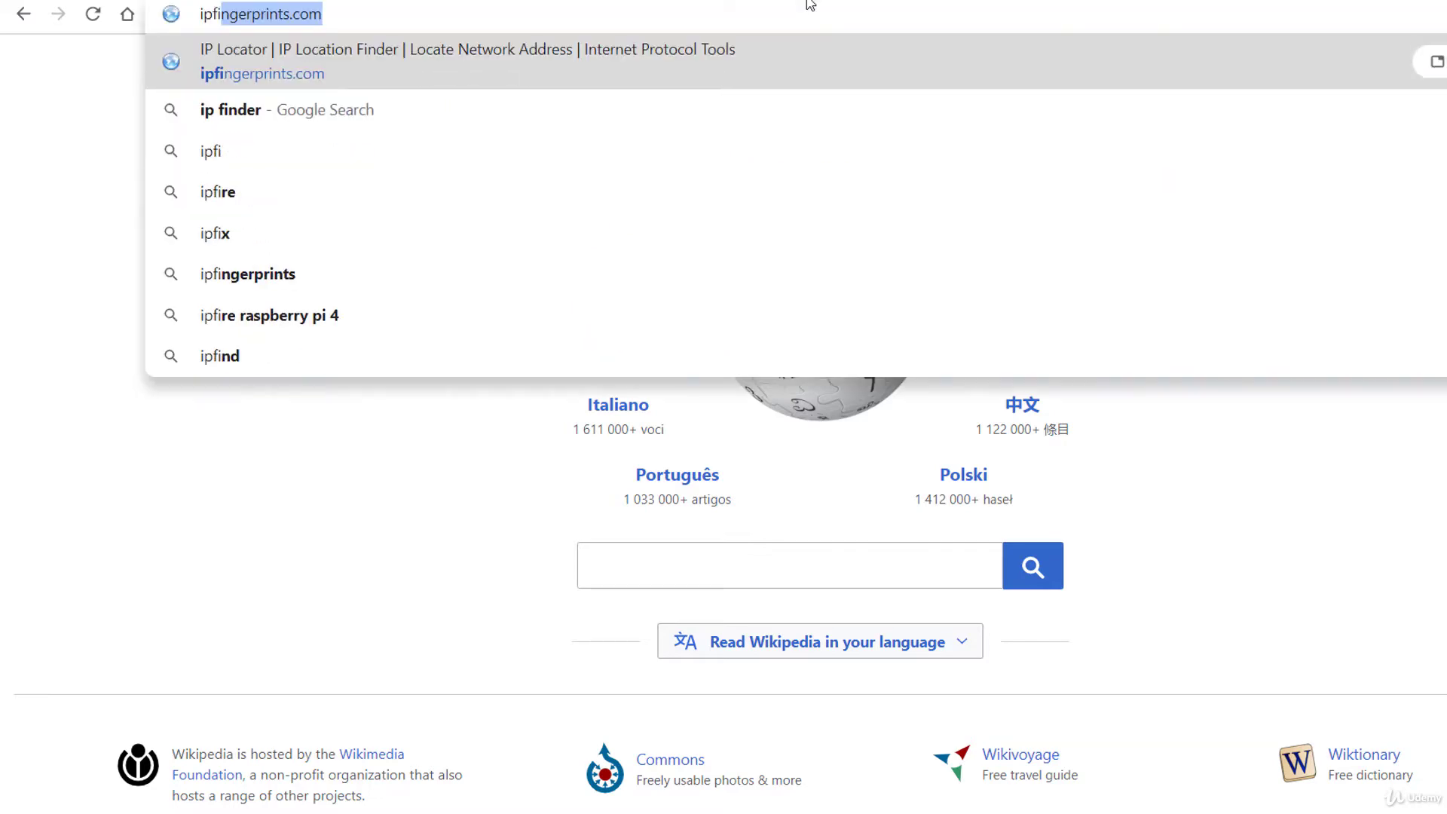
key("Return")
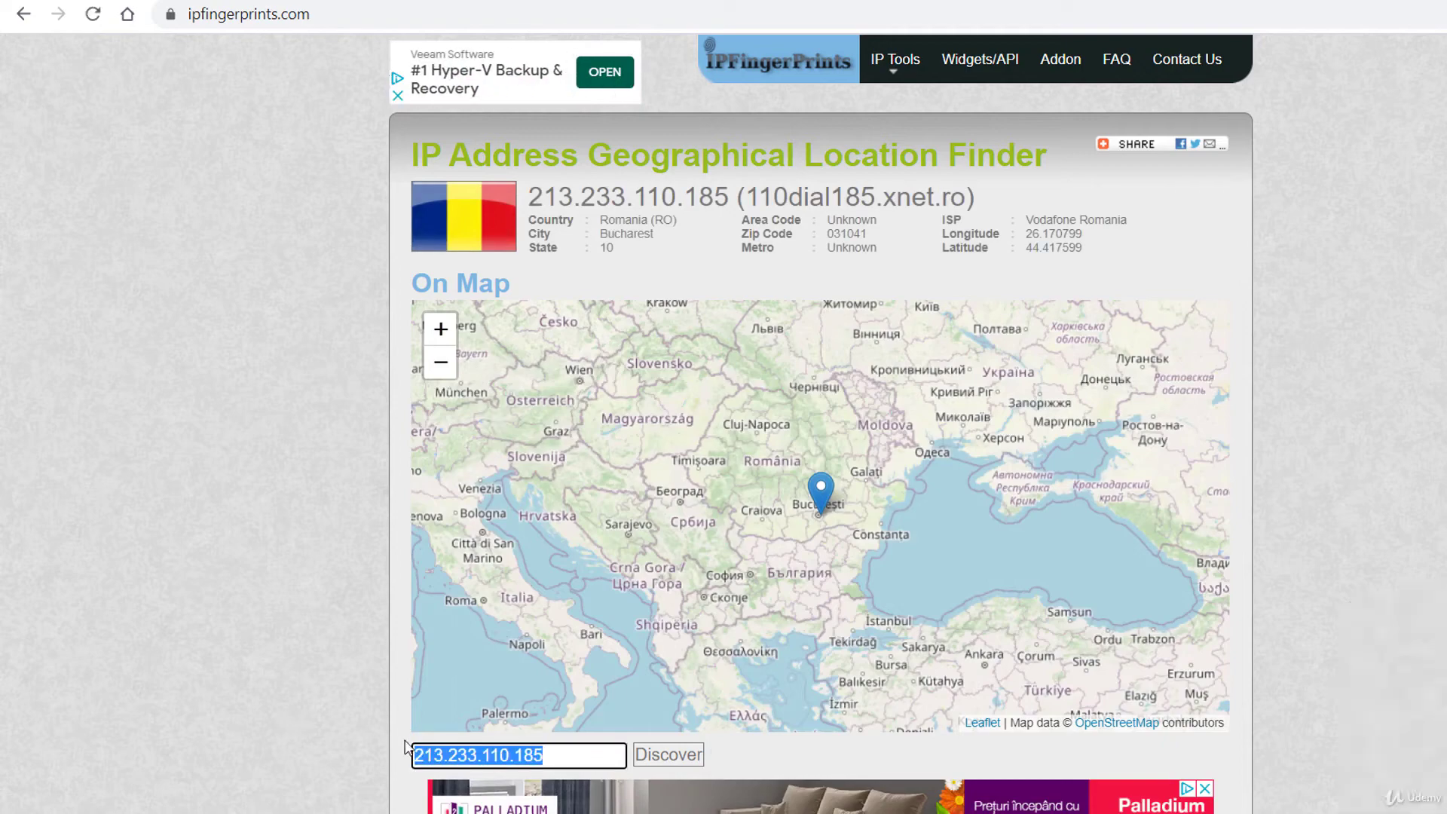
scroll(78, 441, "down", 5)
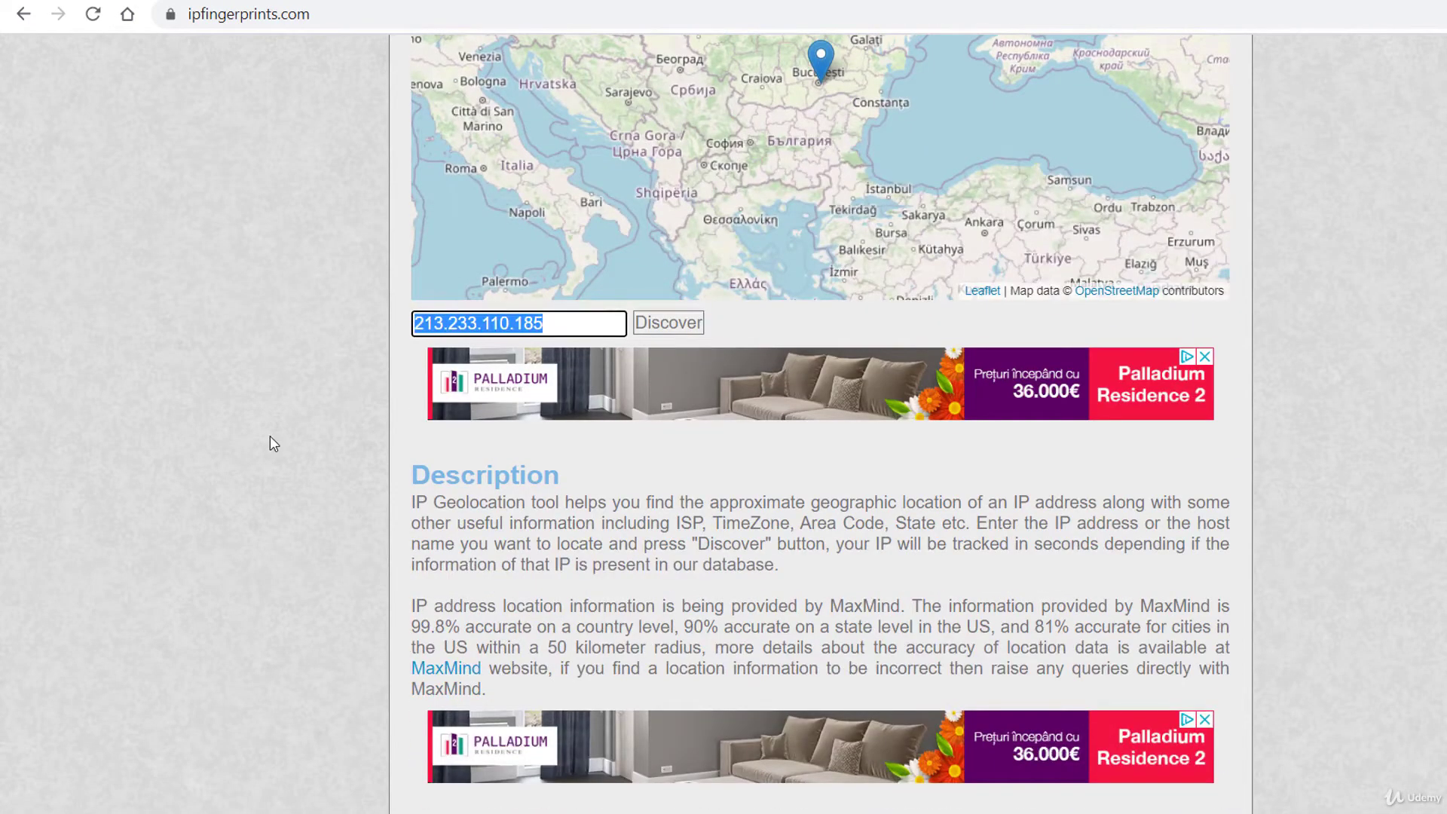
type("91.198.174.192")
left_click(663, 324)
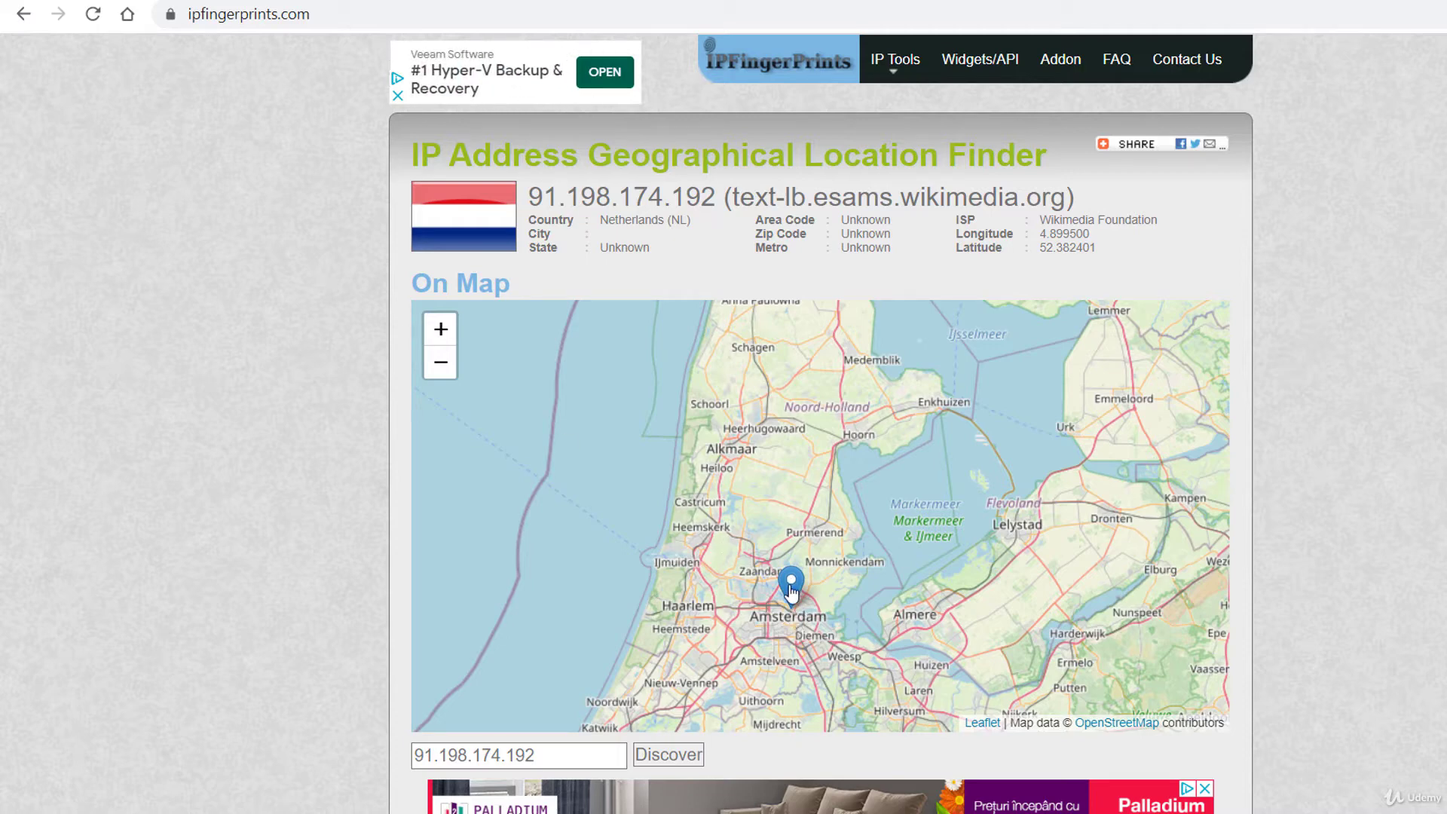
- Pan the map around the Amsterdam marker and highlight the IP in the result heading
left_click_drag(790, 594, 745, 379)
scroll(754, 381, "up", 1)
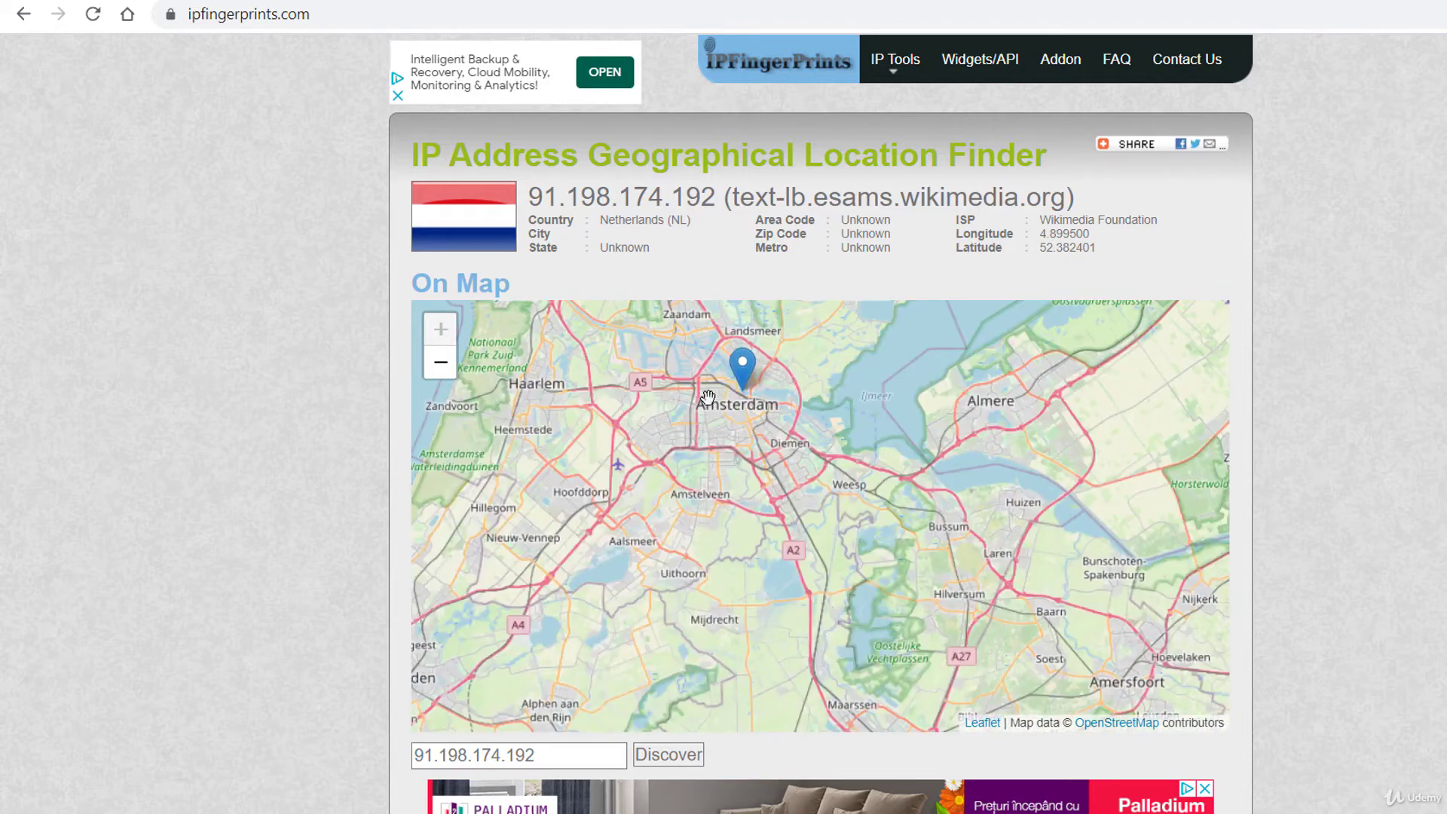
left_click_drag(711, 430, 770, 542)
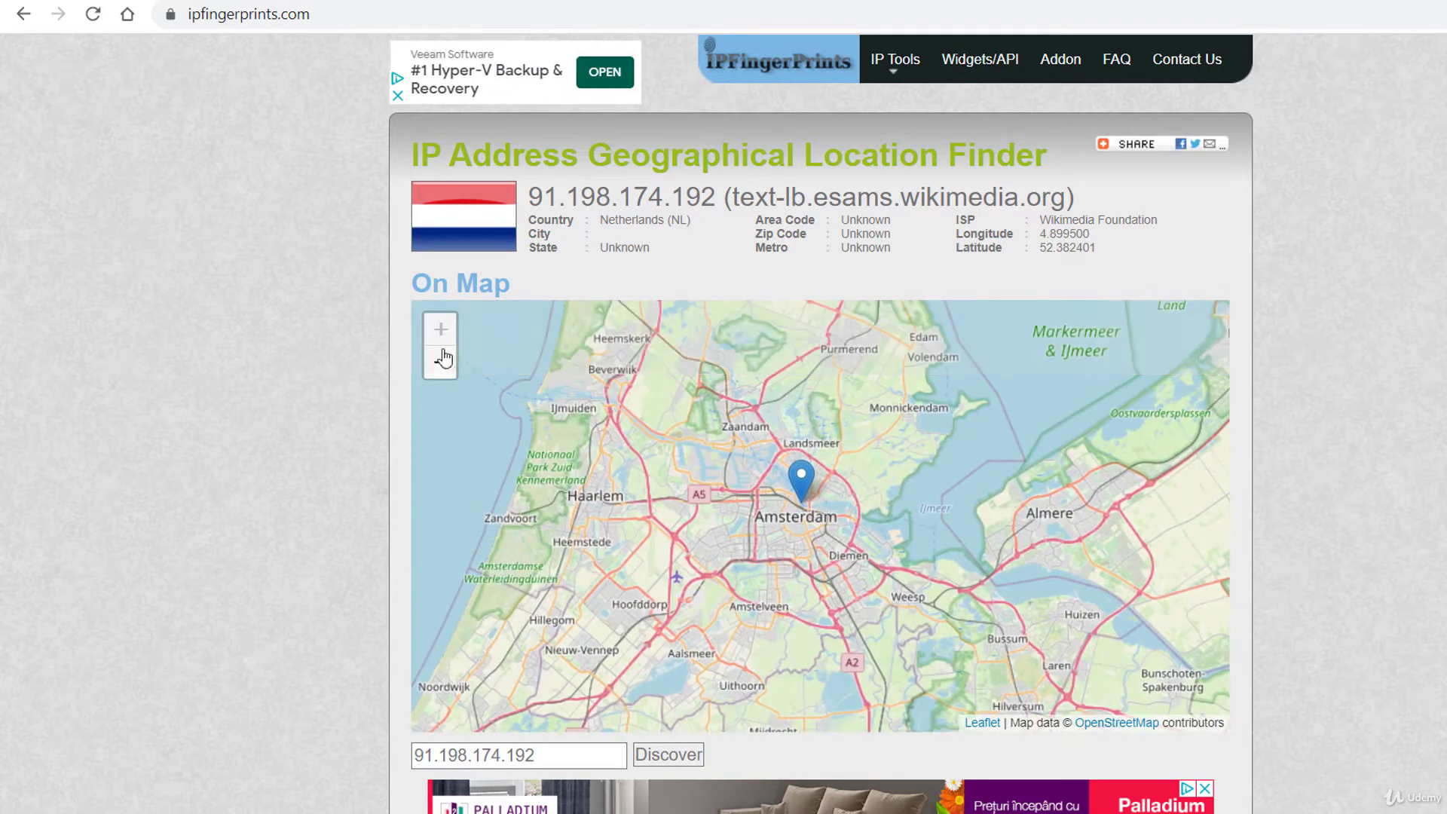
left_click_drag(528, 197, 701, 198)
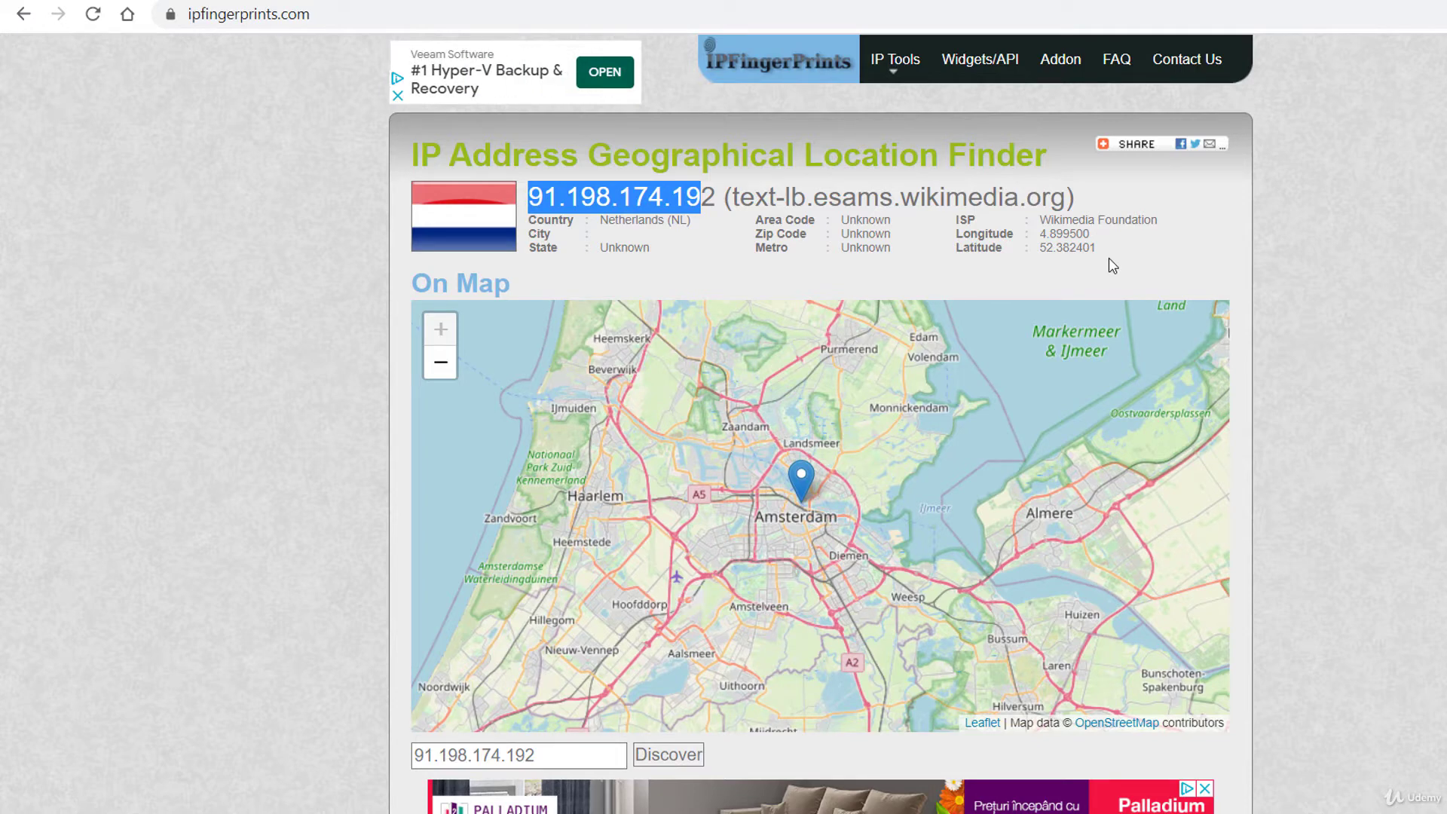
left_click(831, 25)
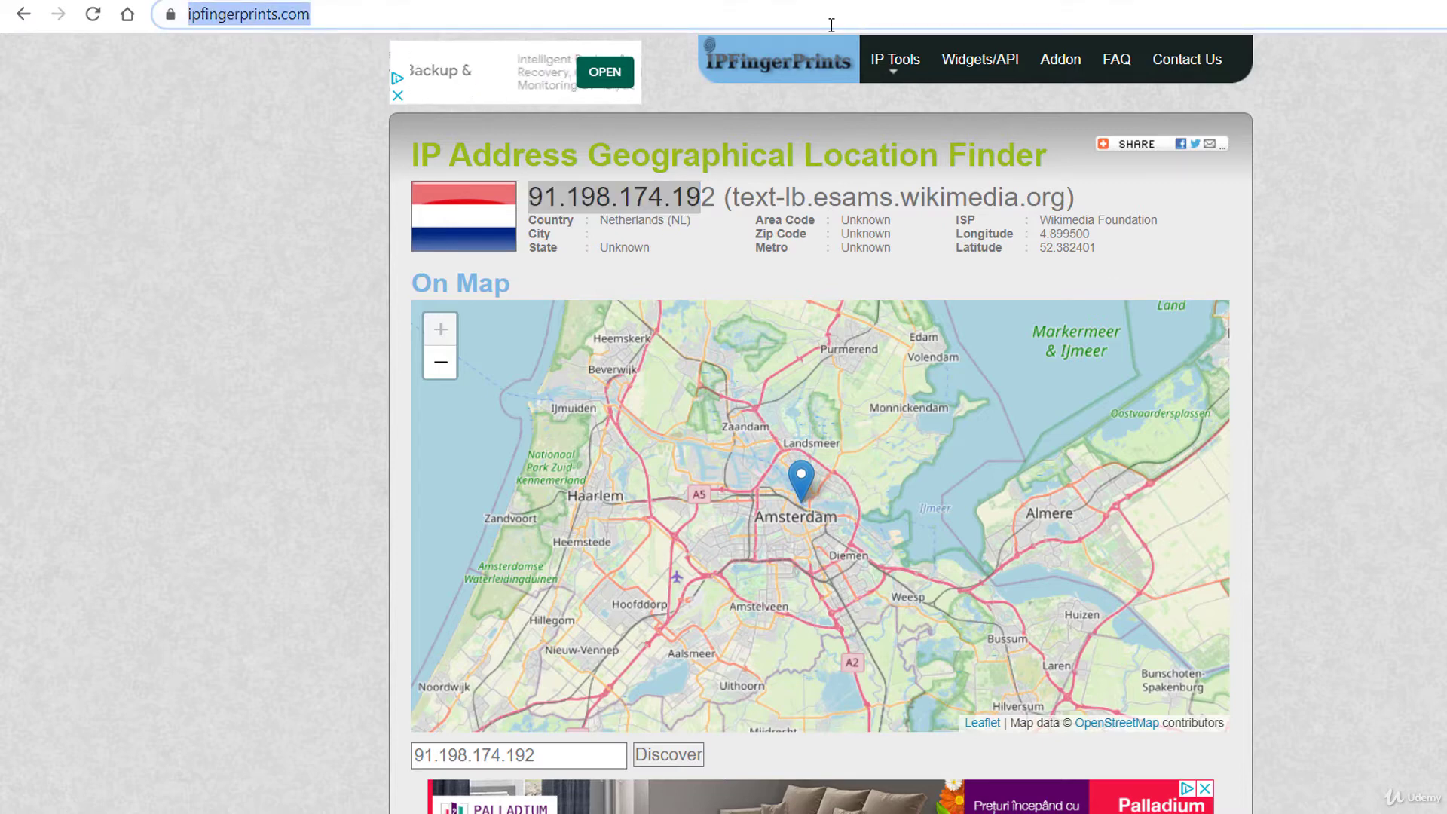
- Run an UltraTools IPWHOIS lookup on the pasted IP 91.198.174.192
type("ultratools.com/tools/ipWhoisLookup")
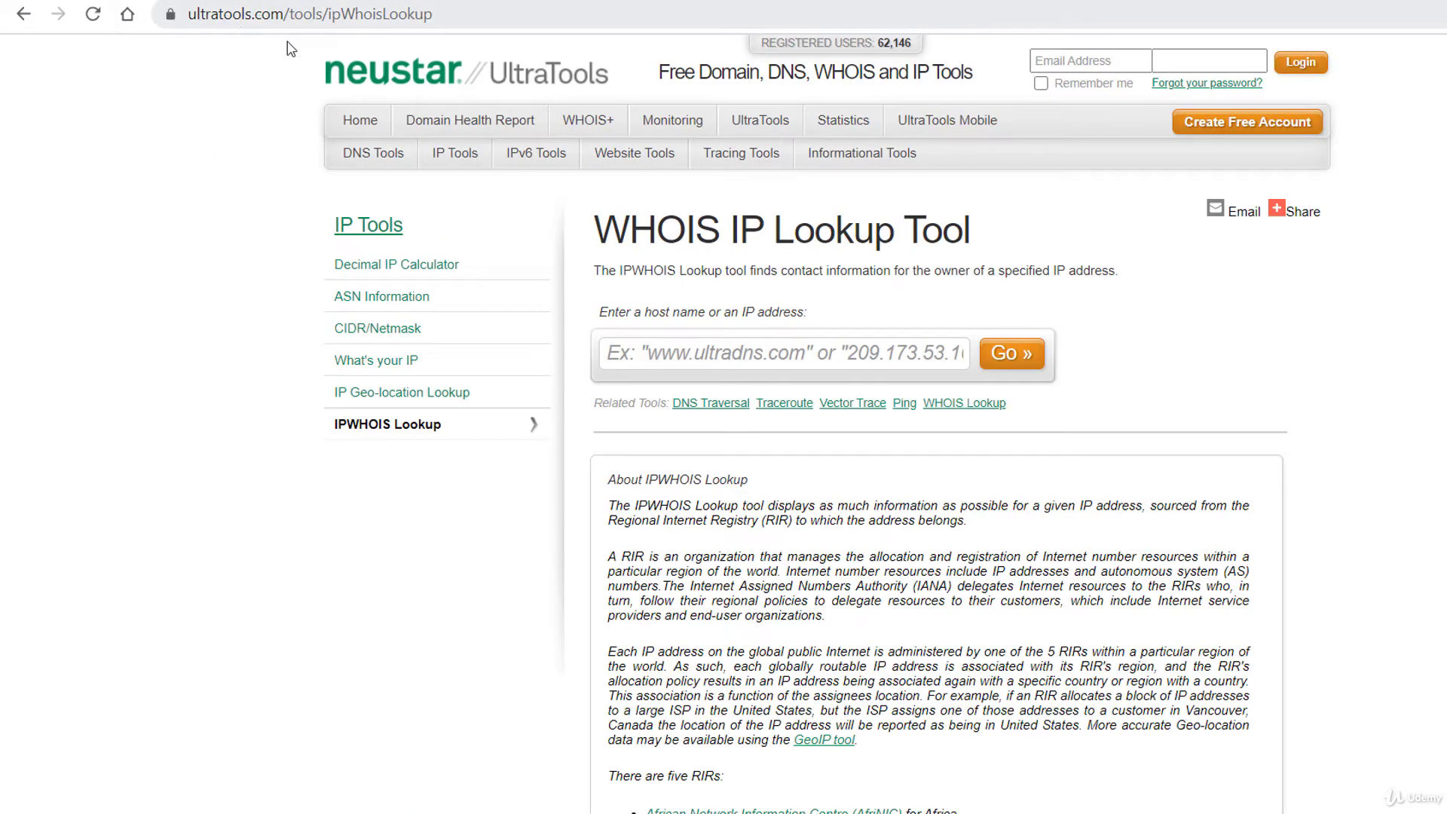
left_click(672, 353)
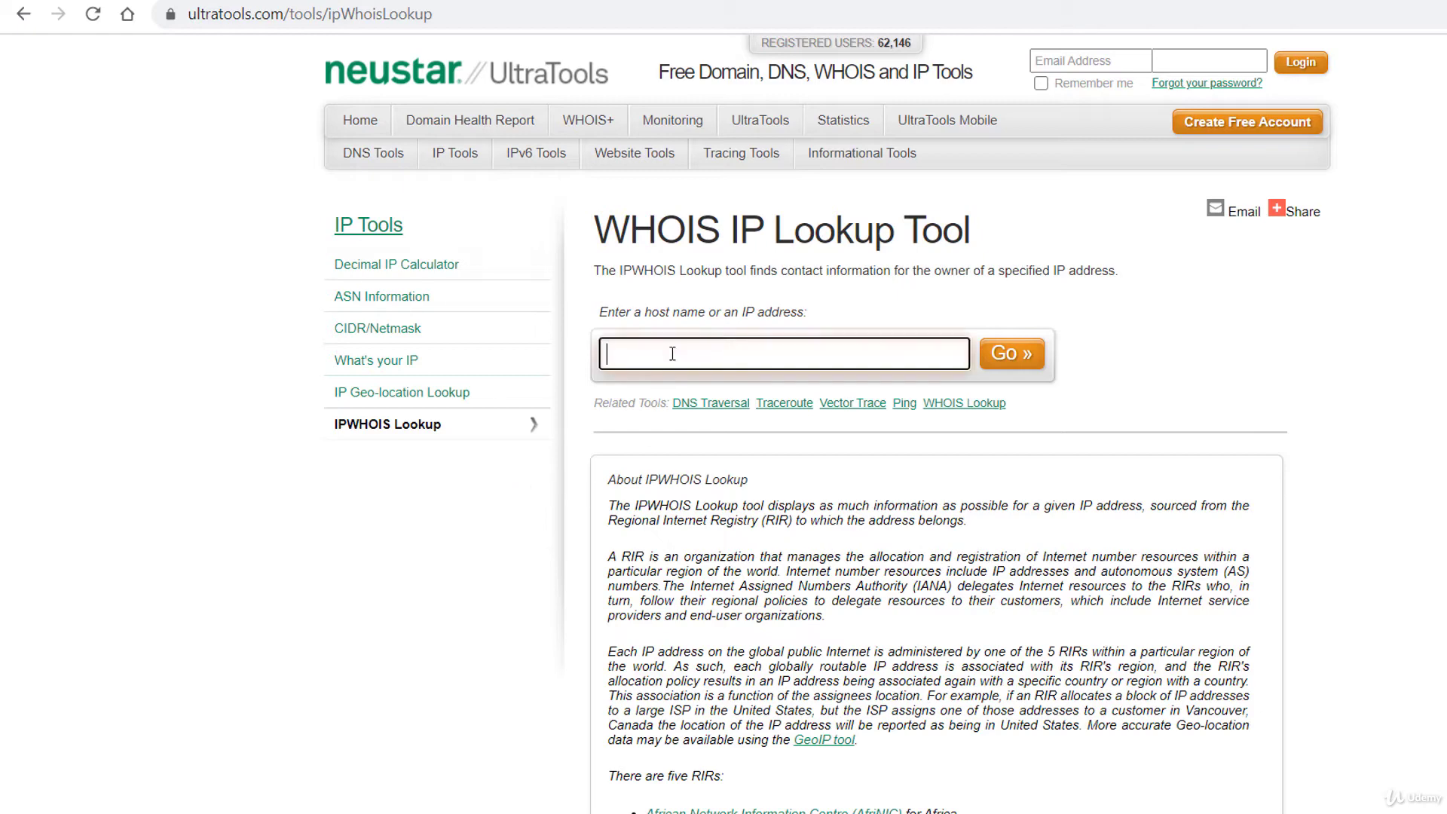
type("91.198.174.192")
left_click(997, 369)
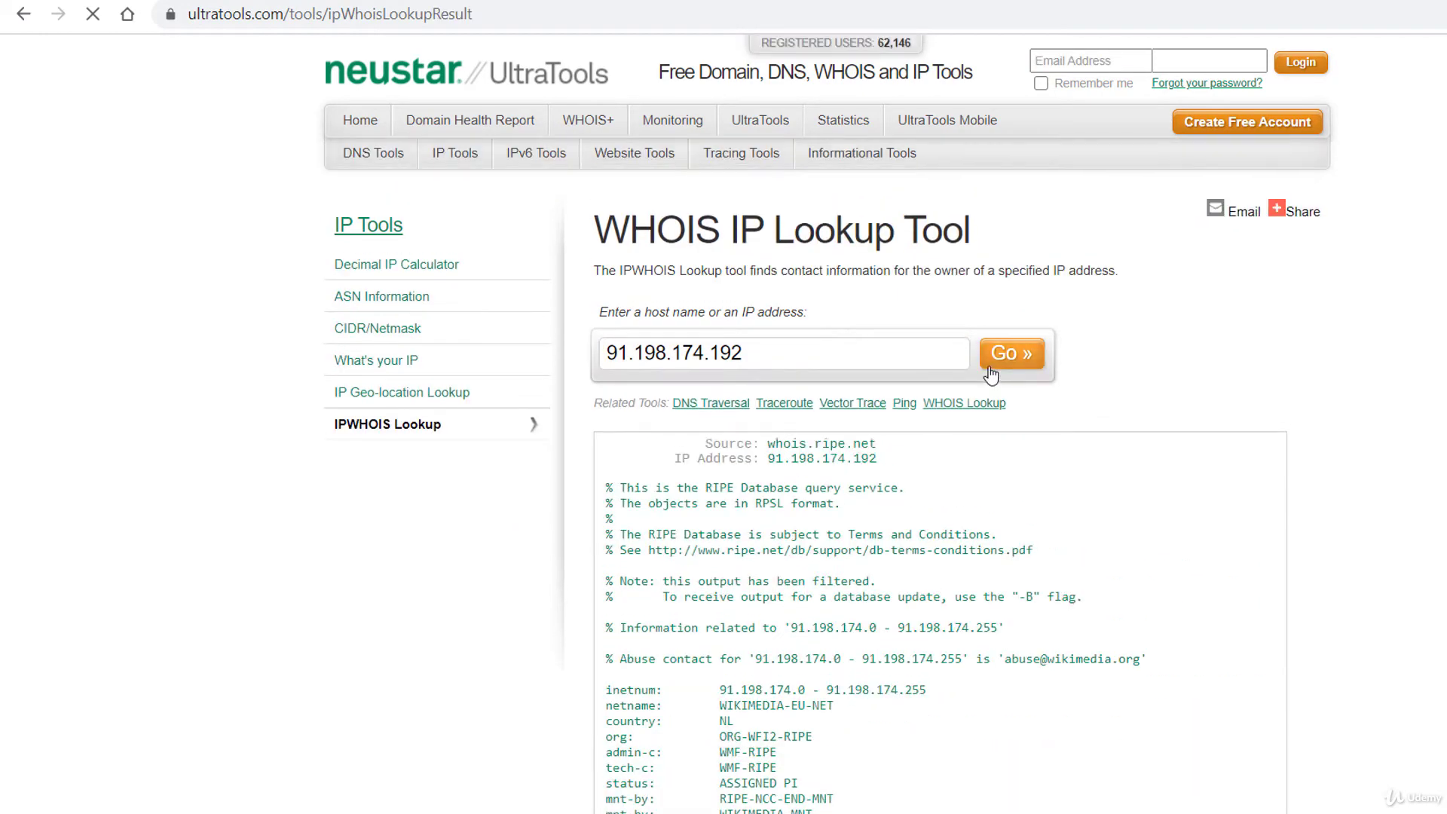
- Zoom in and highlight the Wikimedia Foundation route 91.198.174.0/24 details in the record
scroll(767, 521, "down", 3)
key("ctrl+plus")
key("ctrl+plus")
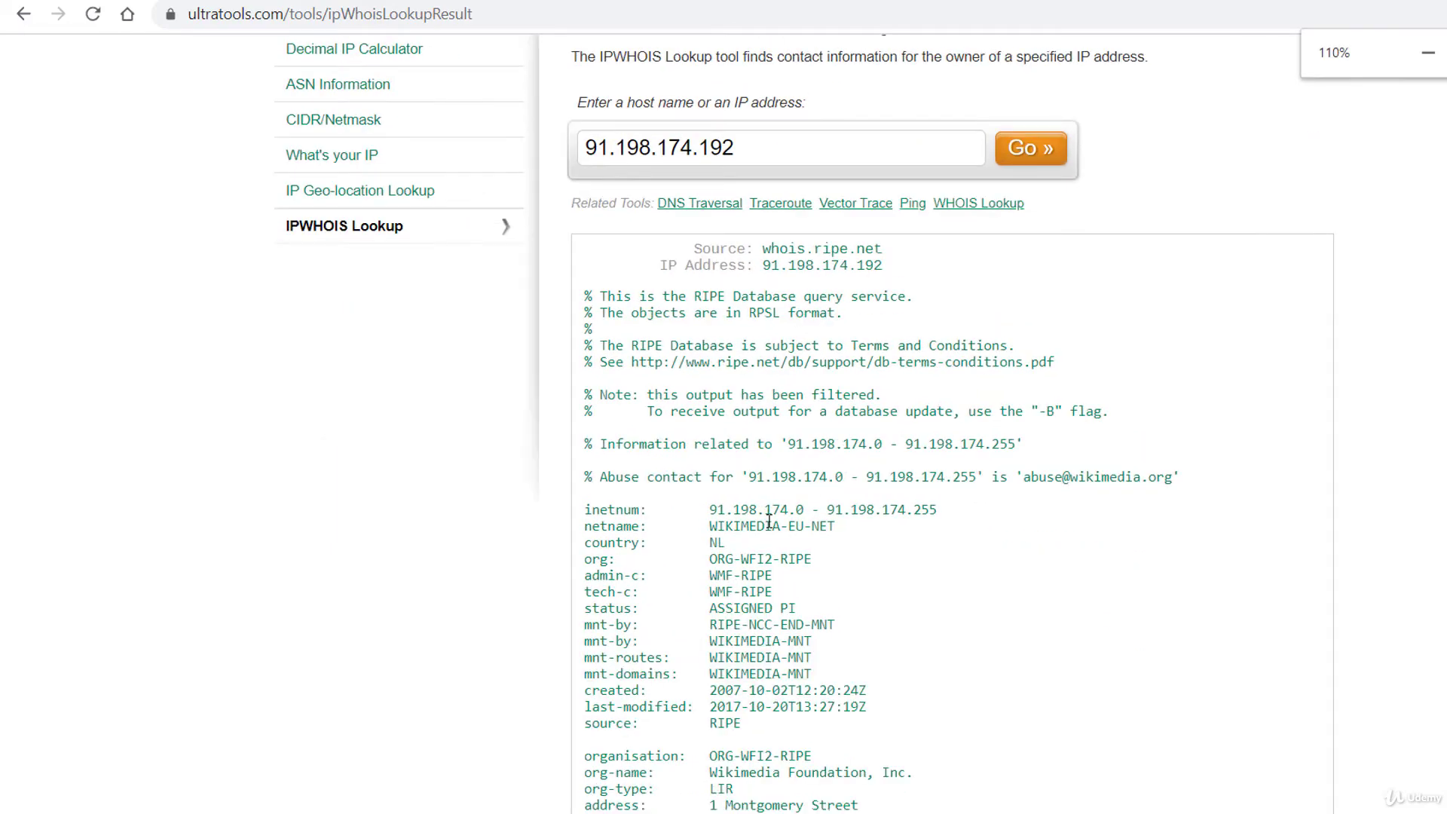
scroll(752, 437, "down", 5)
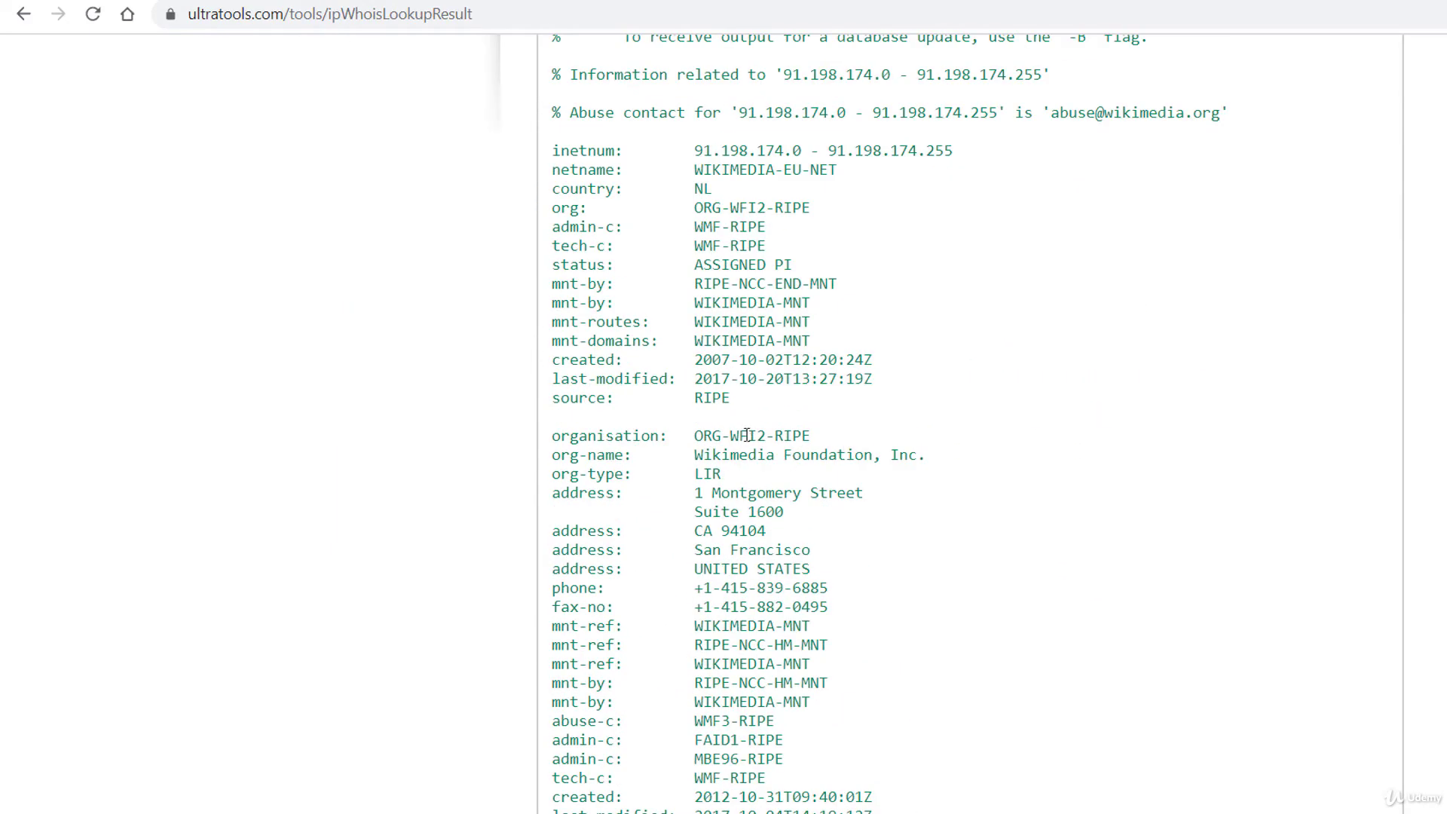
scroll(756, 580, "down", 5)
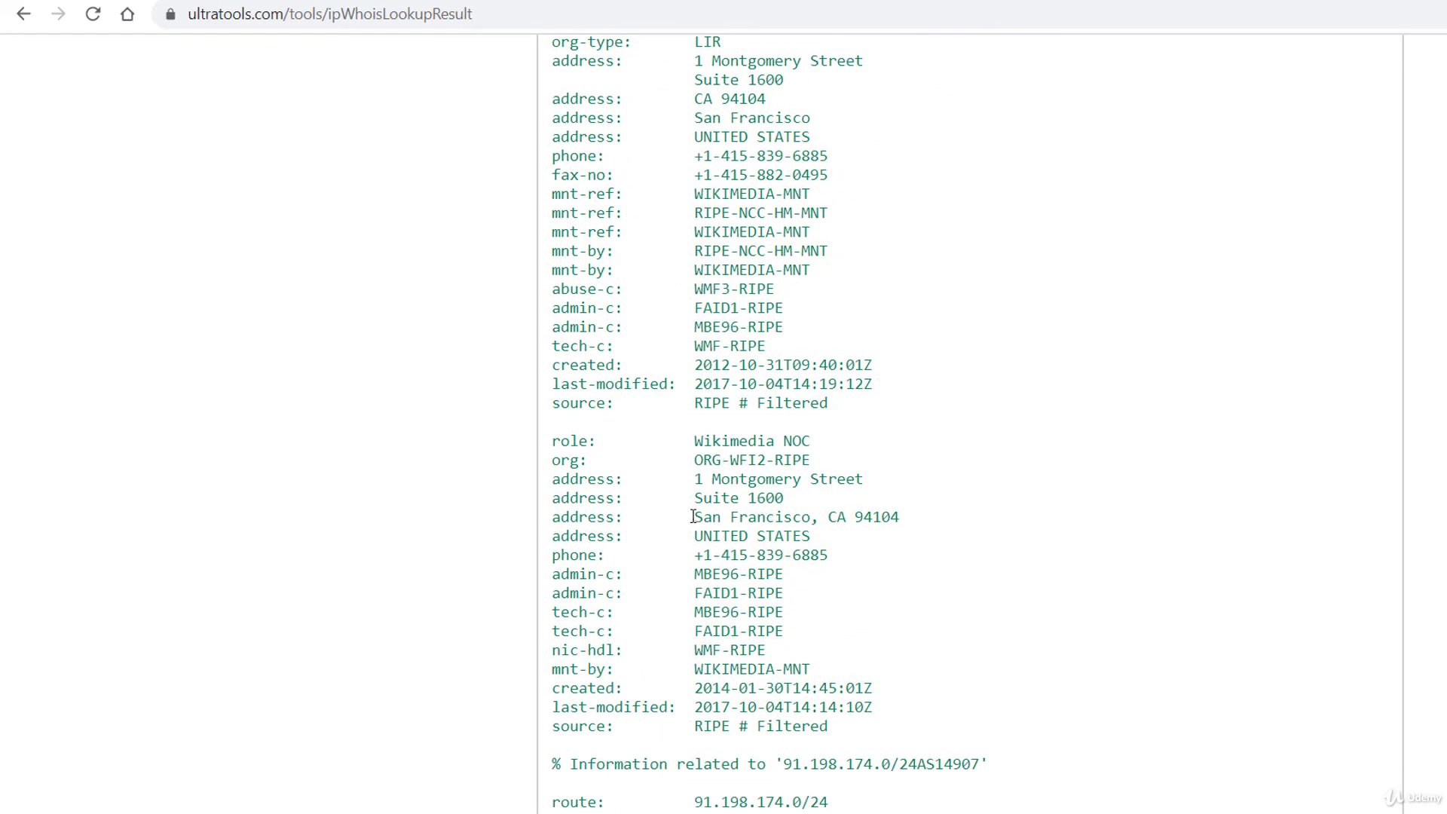
scroll(756, 583, "down", 7)
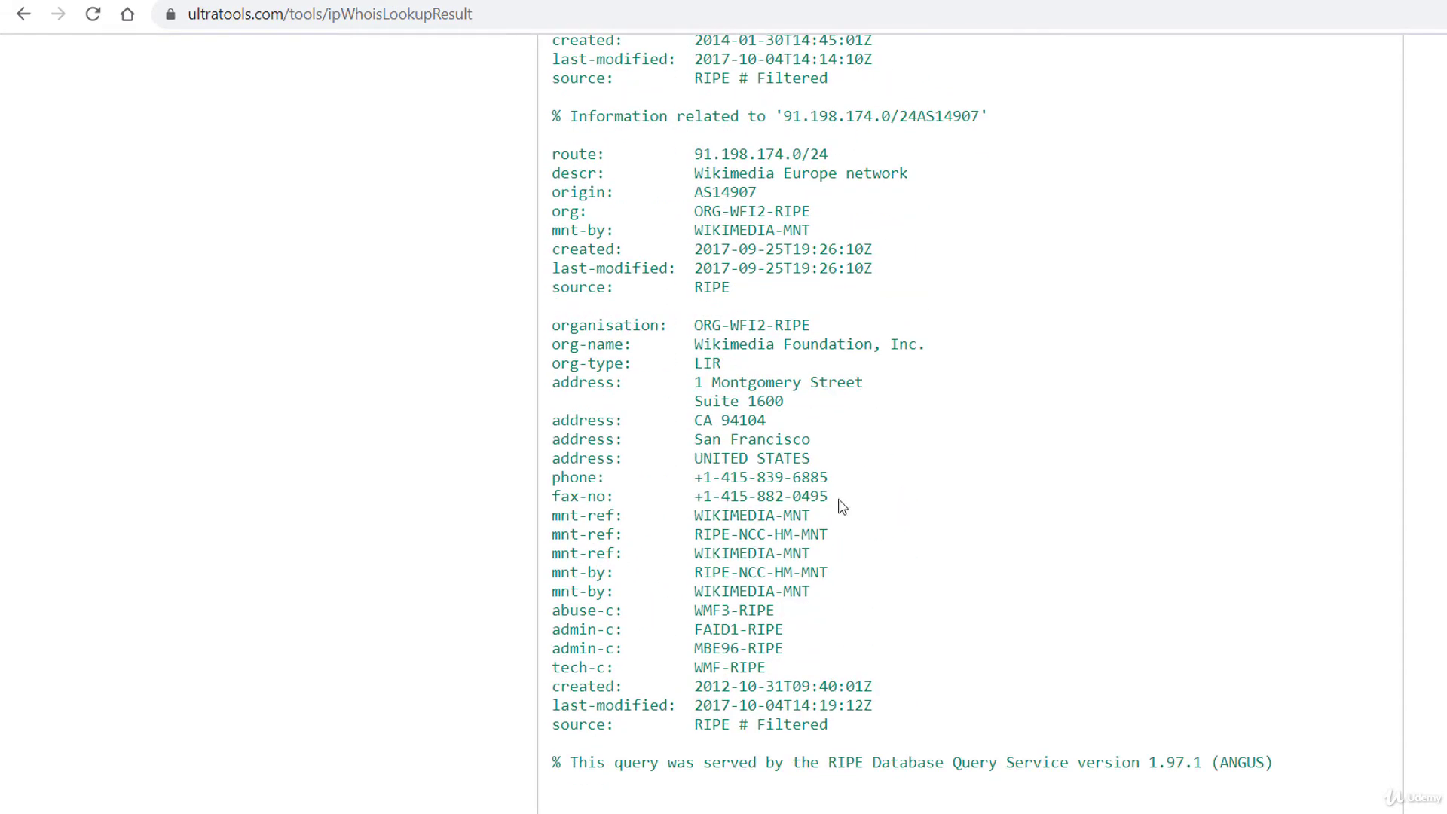
left_click_drag(838, 502, 528, 452)
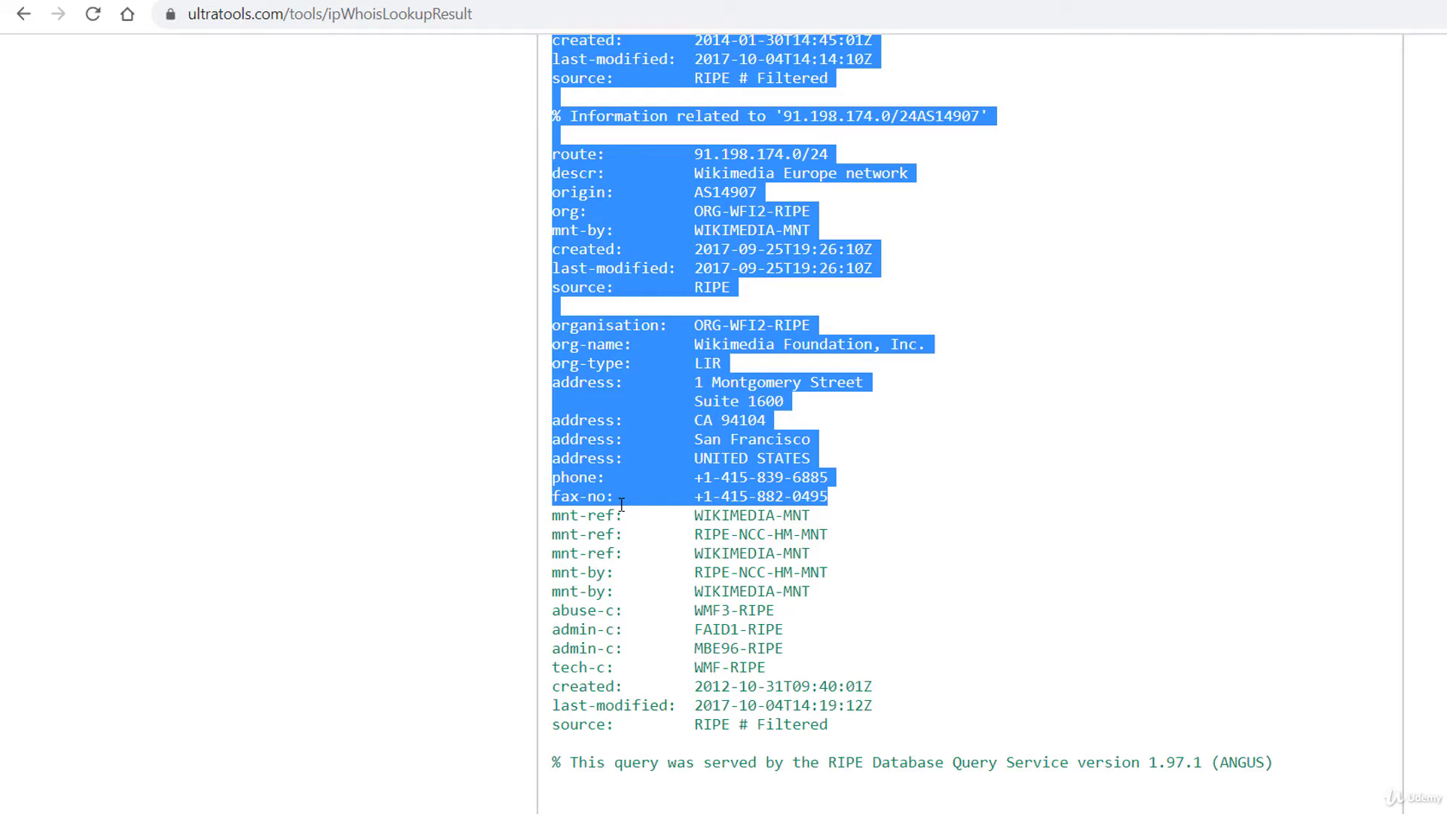
left_click(542, 14)
type("tra")
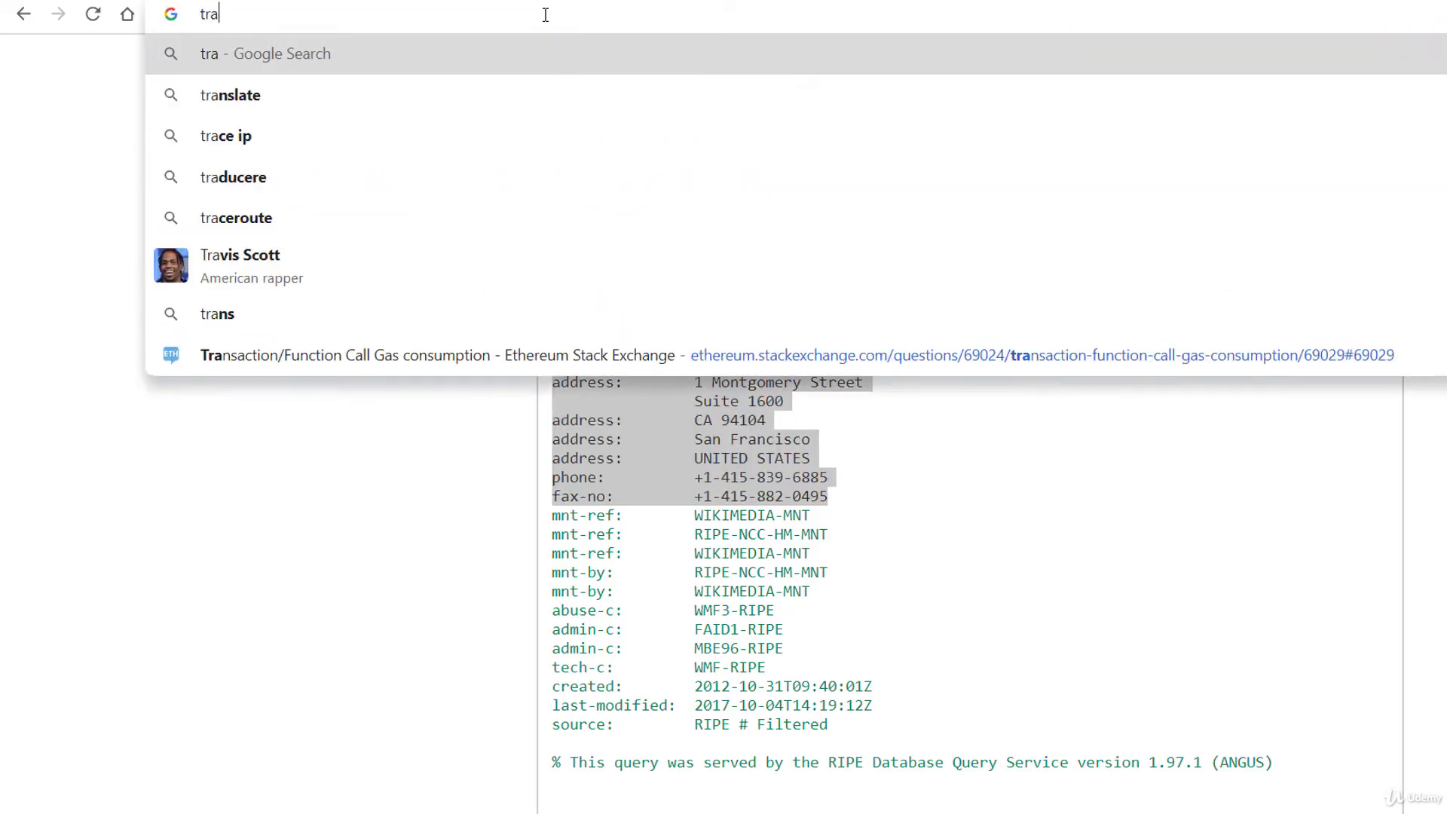
type("cemyip")
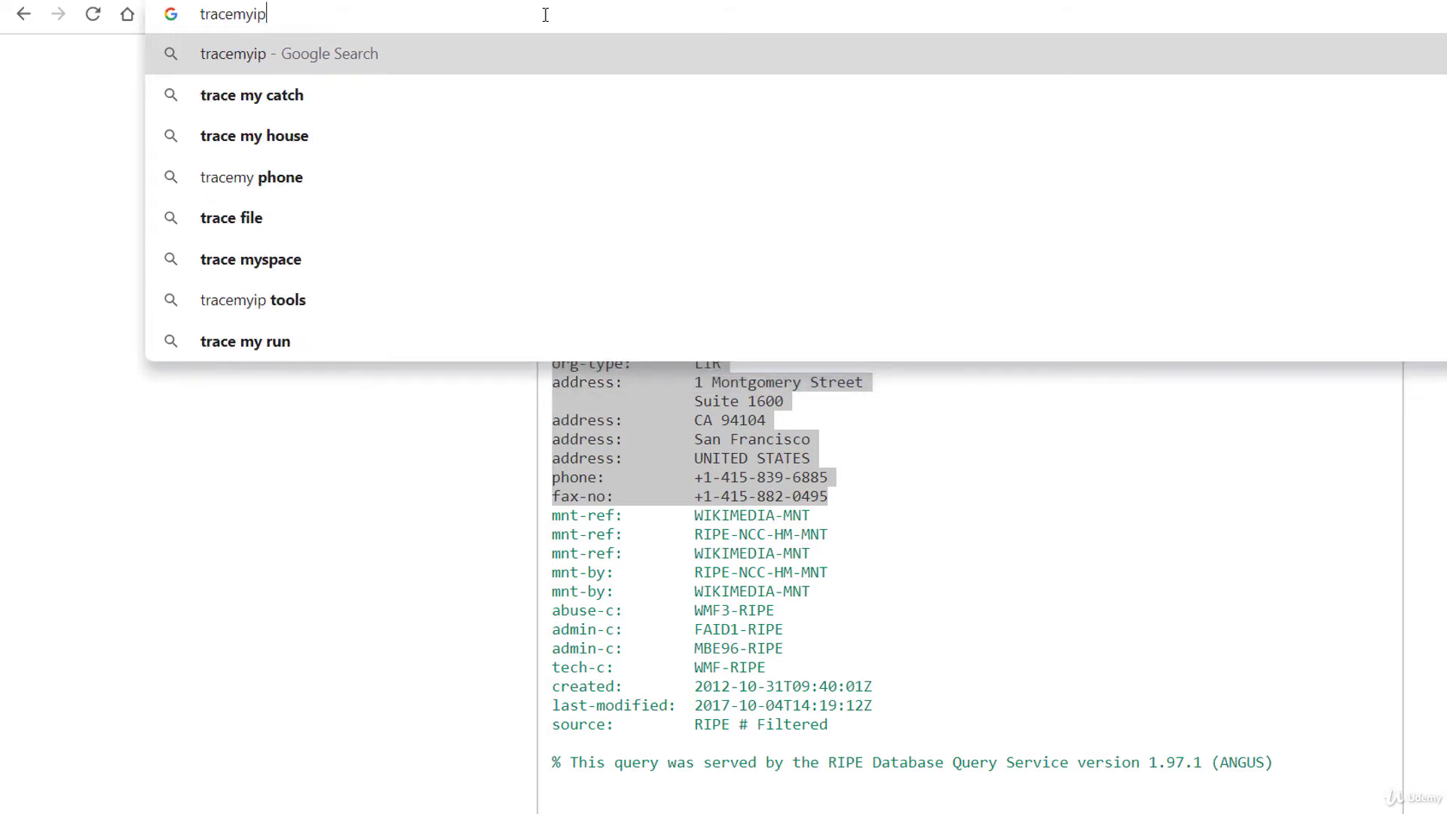
type(".org")
key("Return")
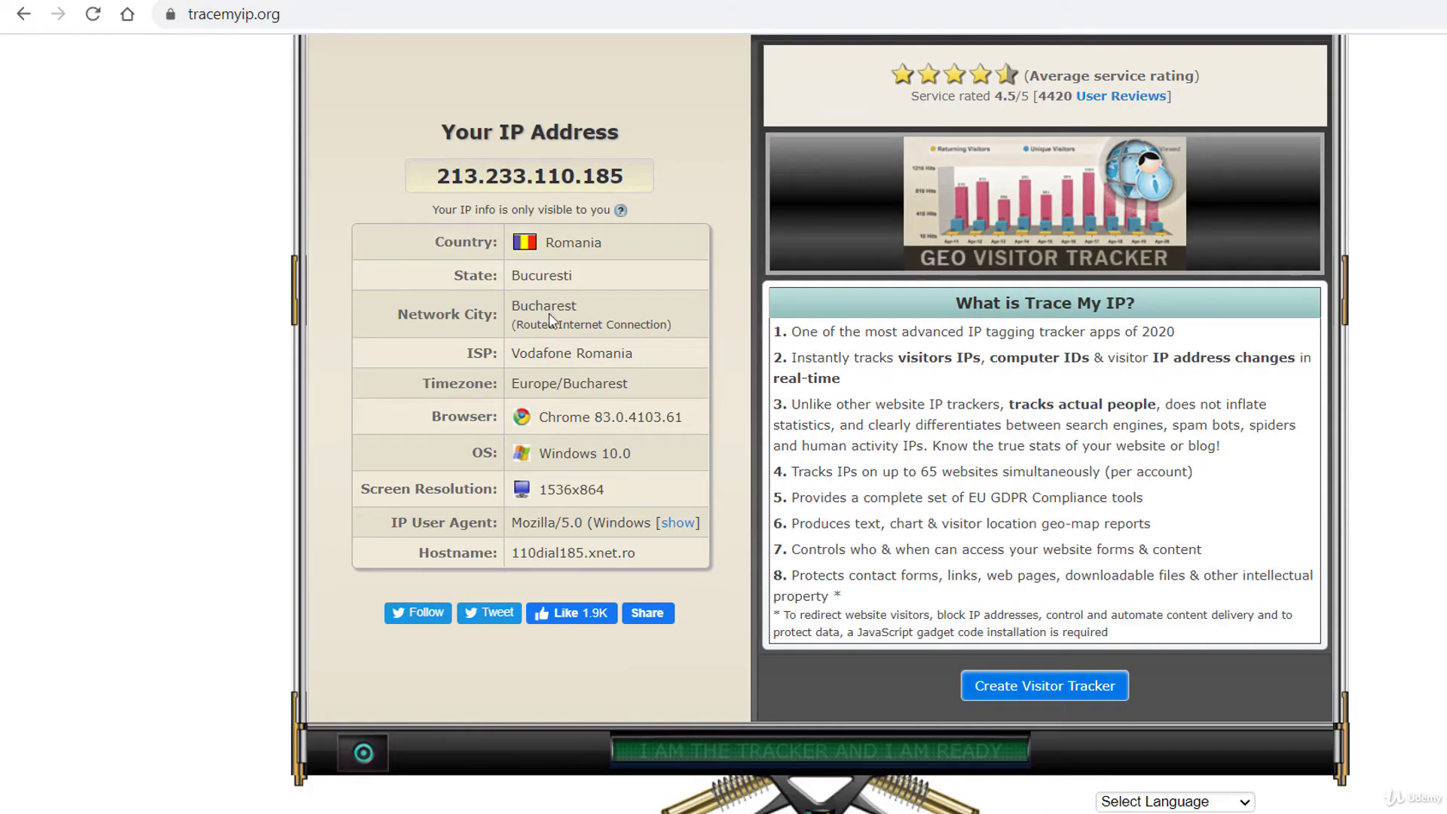
- Highlight the State, Browser version and Screen Resolution values on the tracemyip page
left_click_drag(507, 279, 549, 280)
left_click(574, 450)
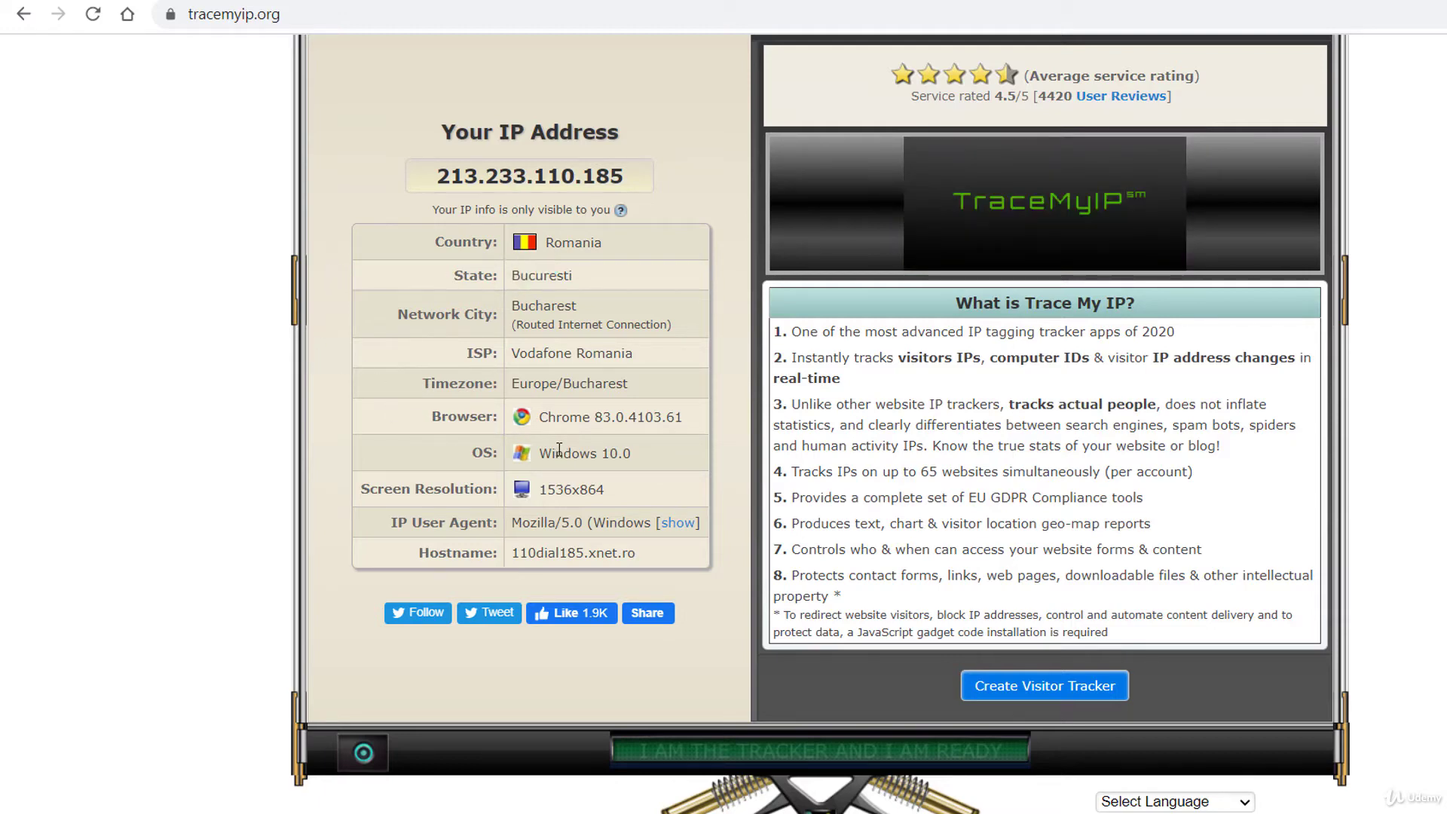
left_click_drag(555, 452, 612, 420)
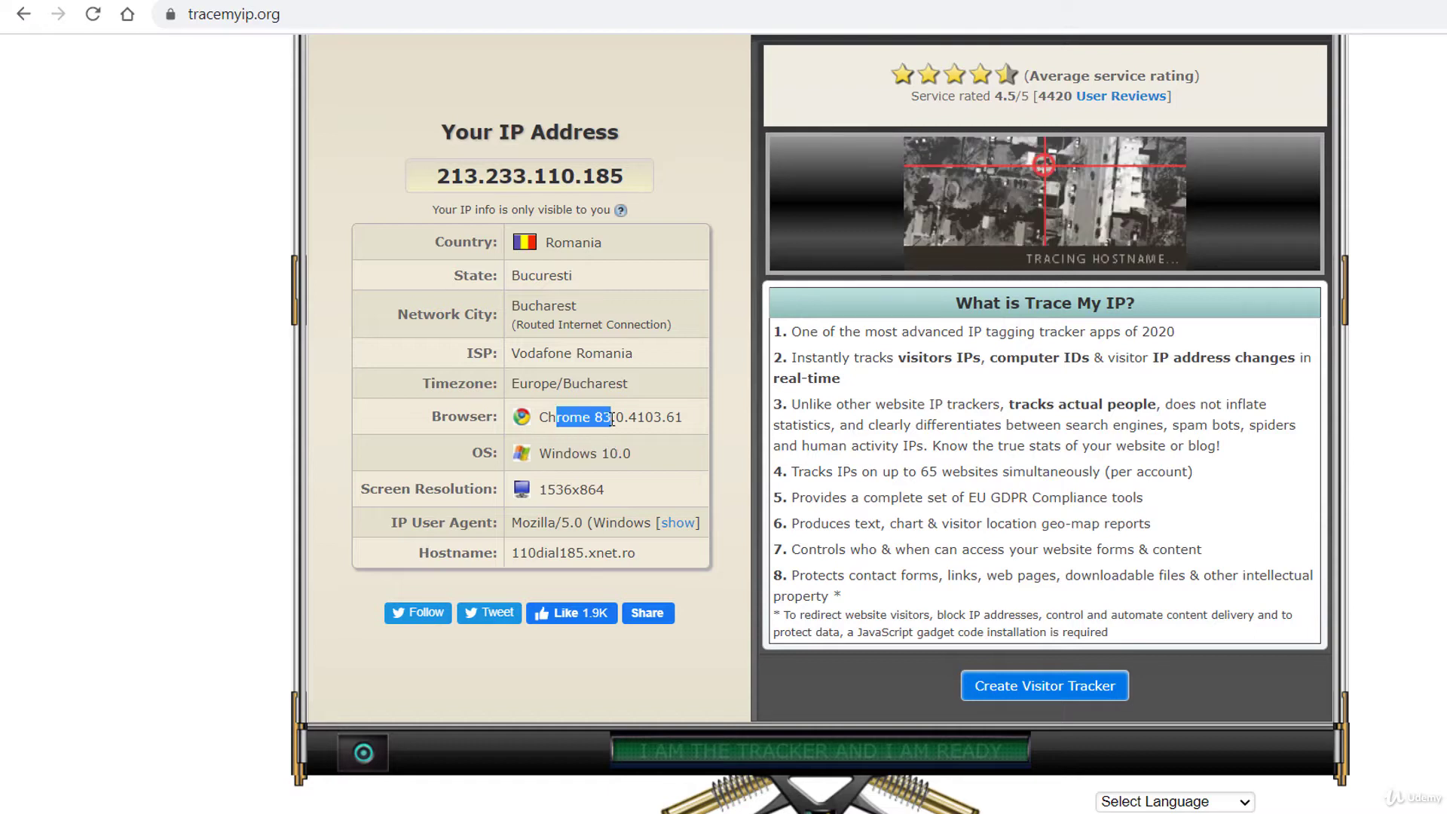
left_click_drag(548, 490, 608, 490)
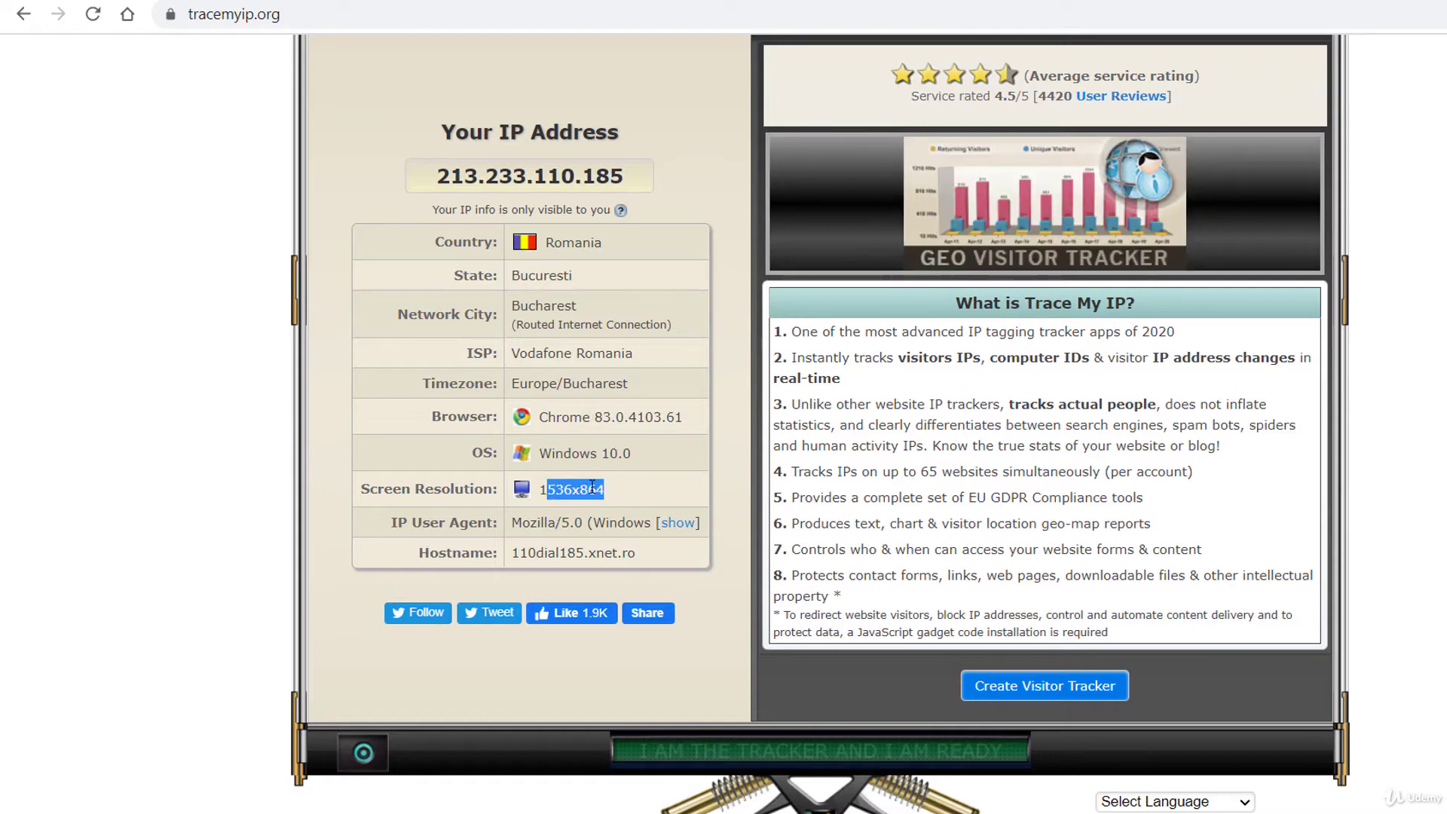
scroll(595, 520, "down", 3)
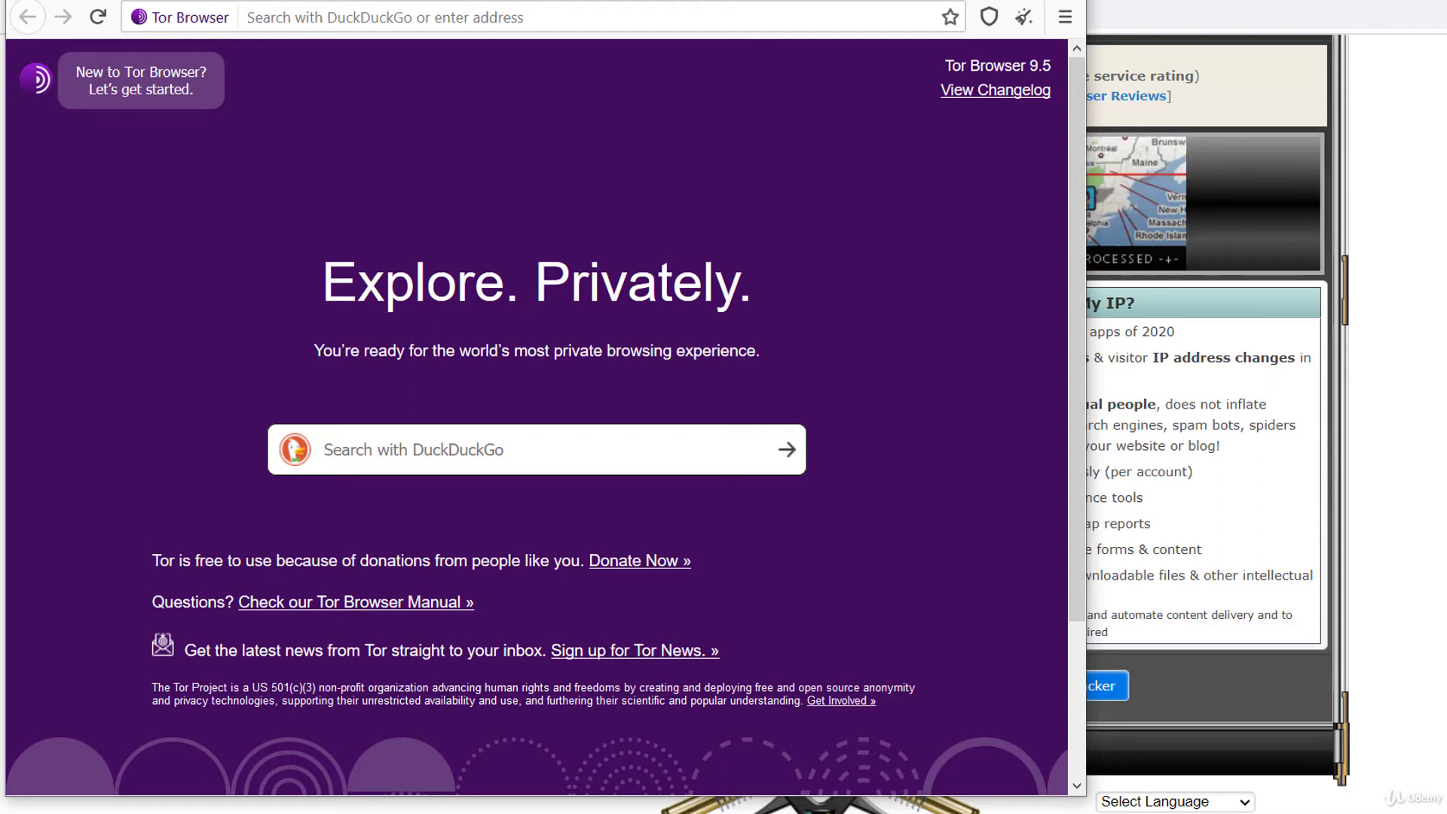
- Load wikipedia.org in Tor Browser's address bar
left_click(635, 19)
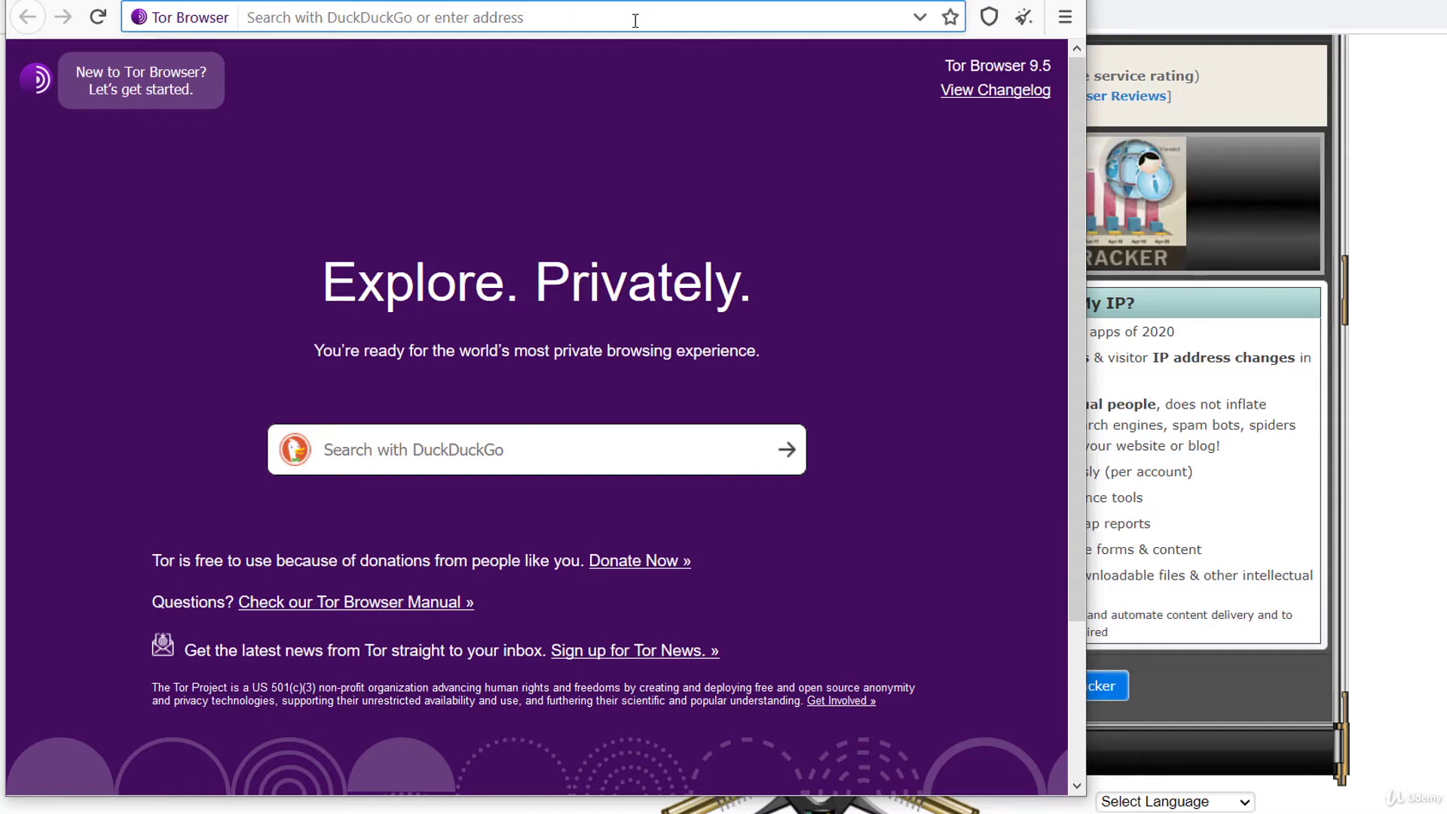
type("wikipedia.org")
key("Return")
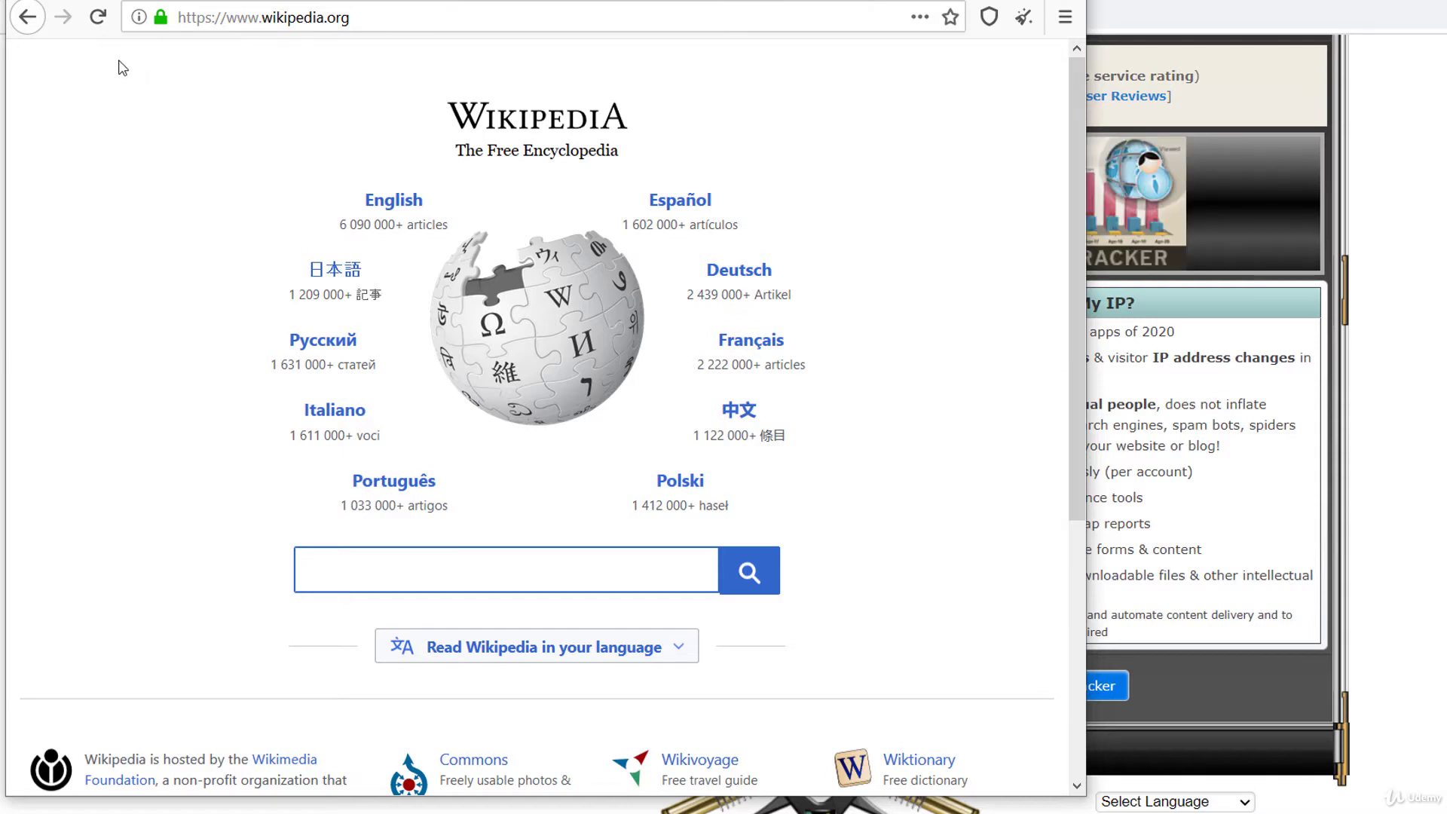
- Open the padlock's site information to view the Germany–France–United States Tor circuit
left_click(160, 19)
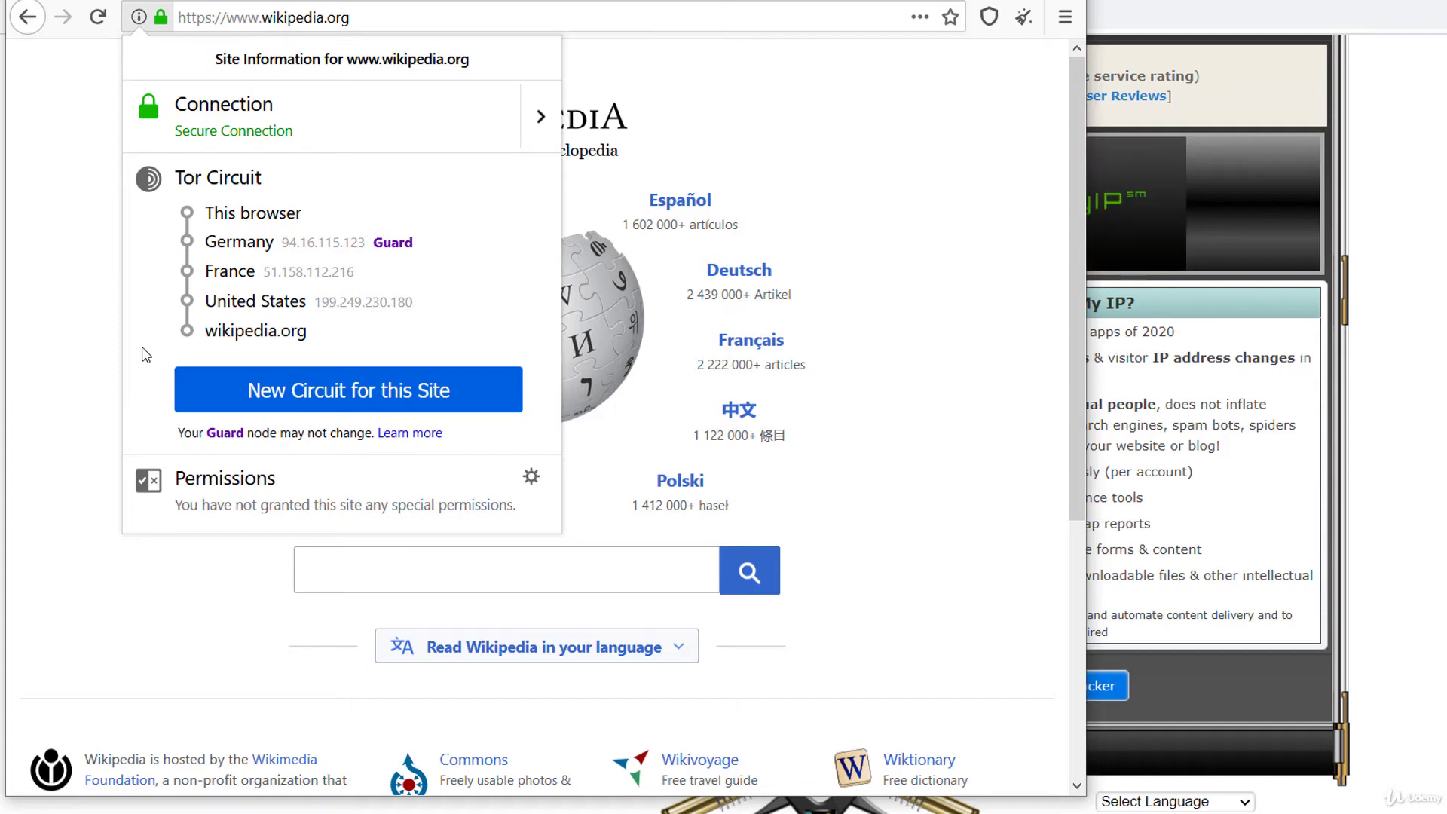
left_click(1066, 17)
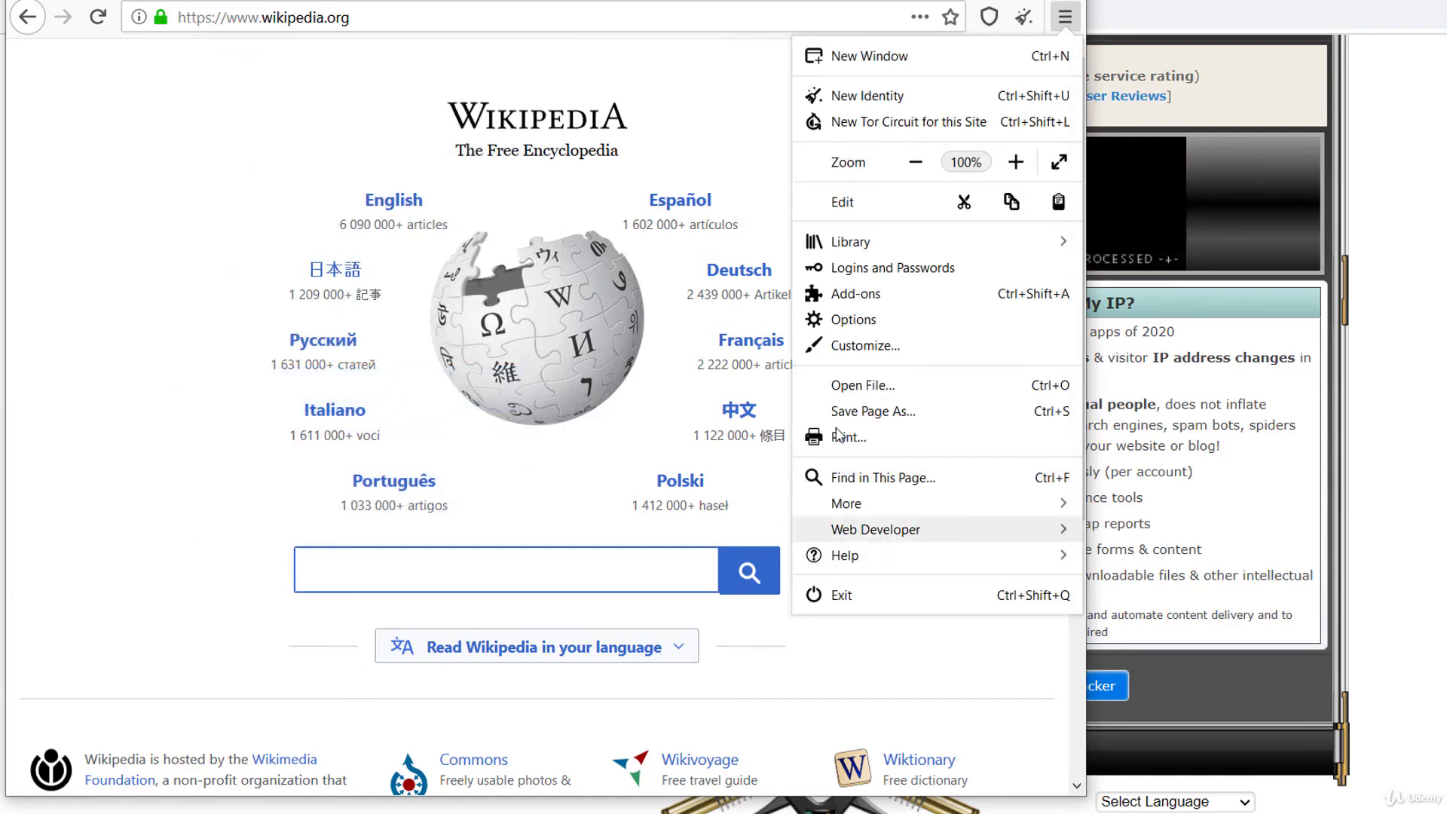
left_click(876, 321)
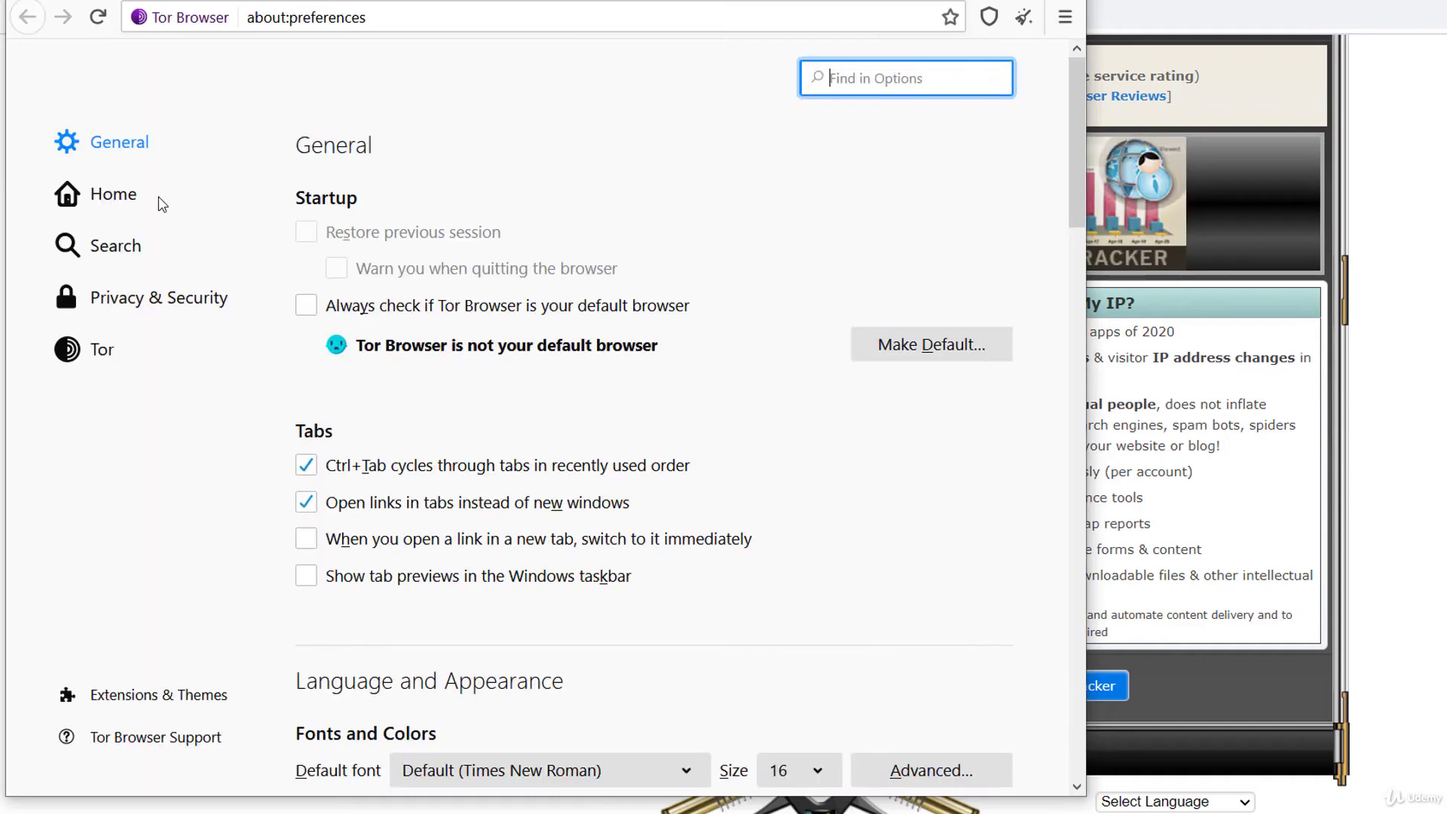
left_click(106, 362)
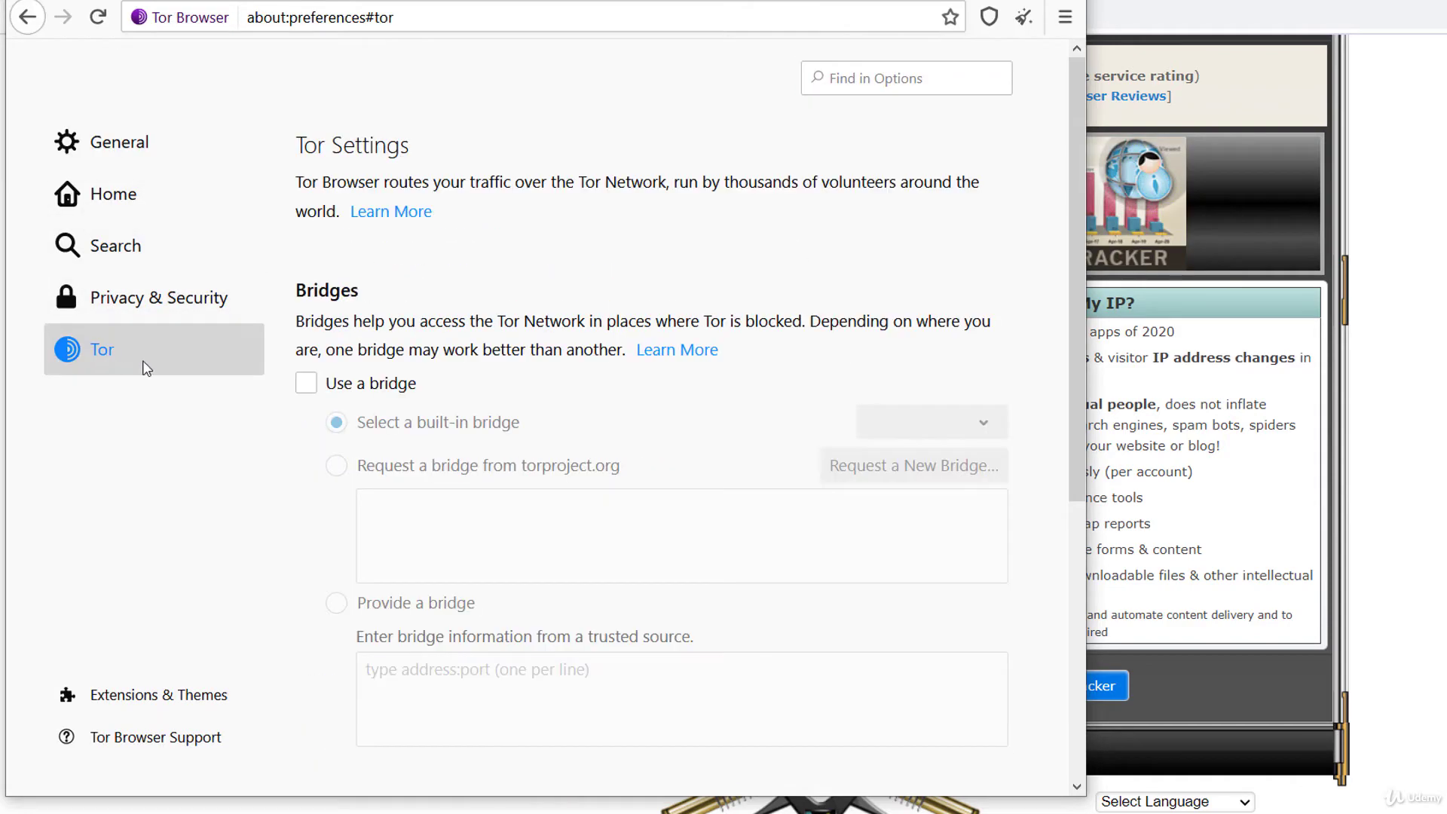
left_click(311, 386)
left_click(310, 386)
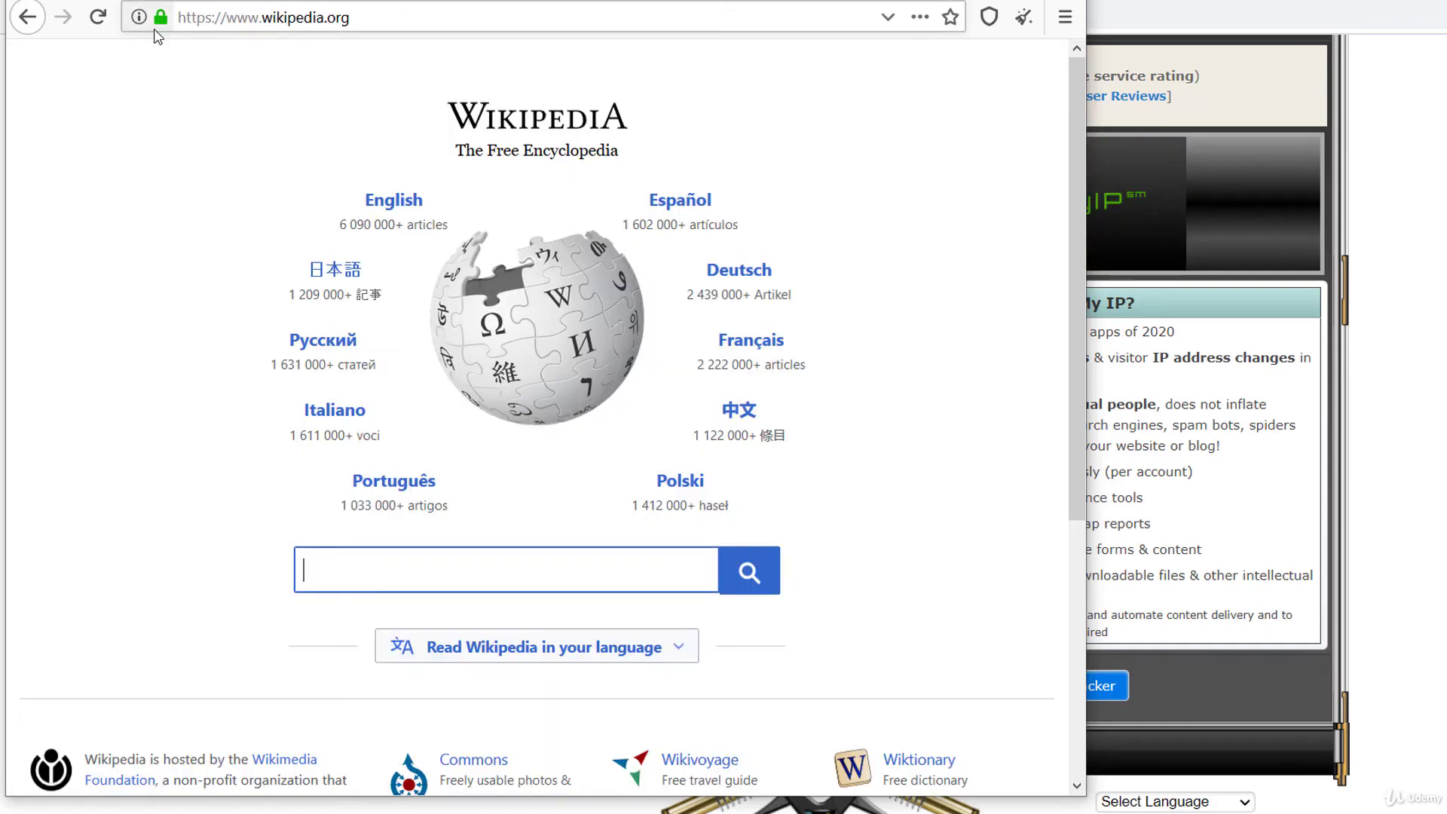
- Open the padlock panel to view the current site's Tor circuit
left_click(159, 18)
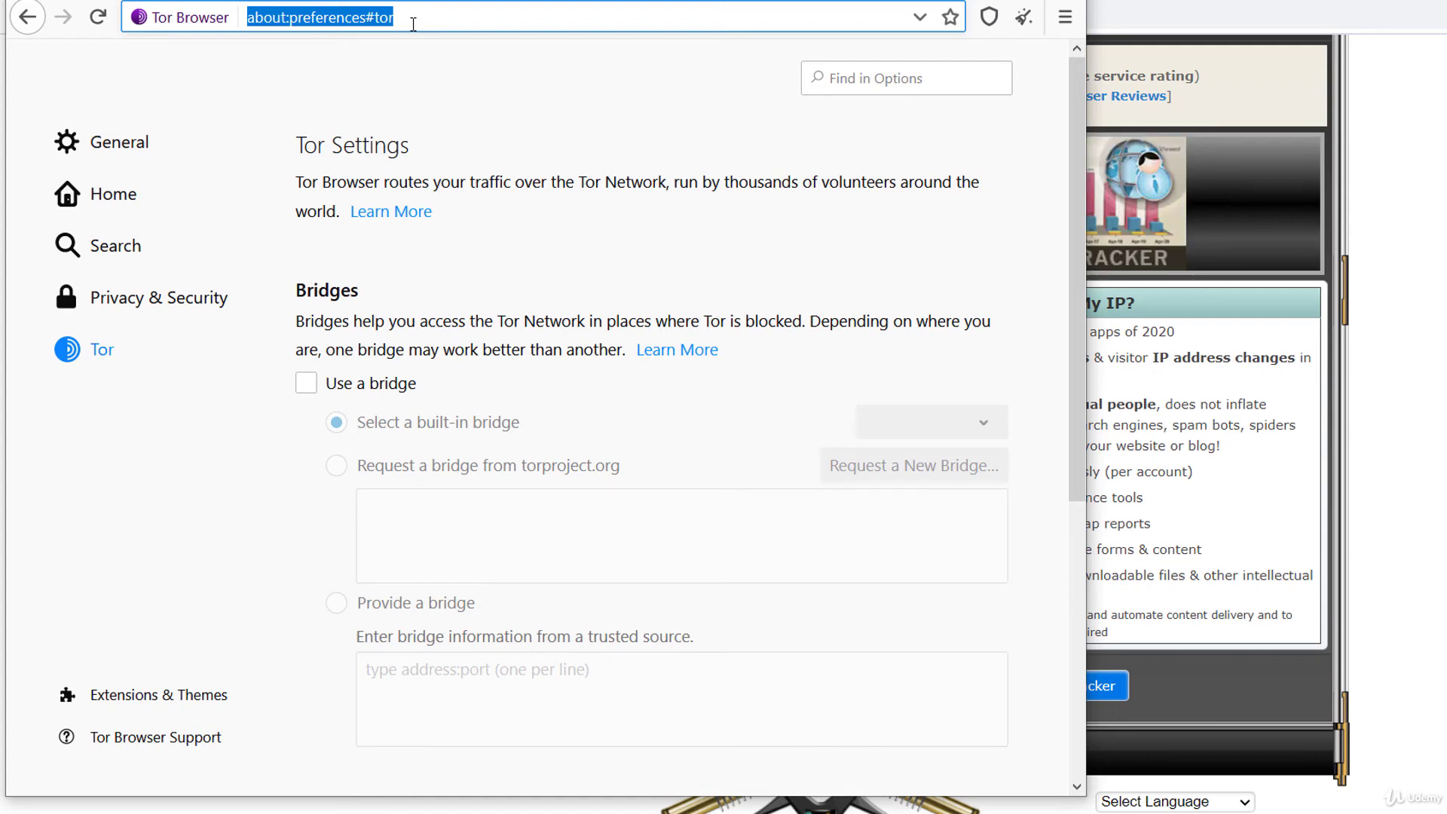
- Load tracemyip.org in Tor Browser, now showing French proxy IP 217.182.173.13
type("tracemyip.org")
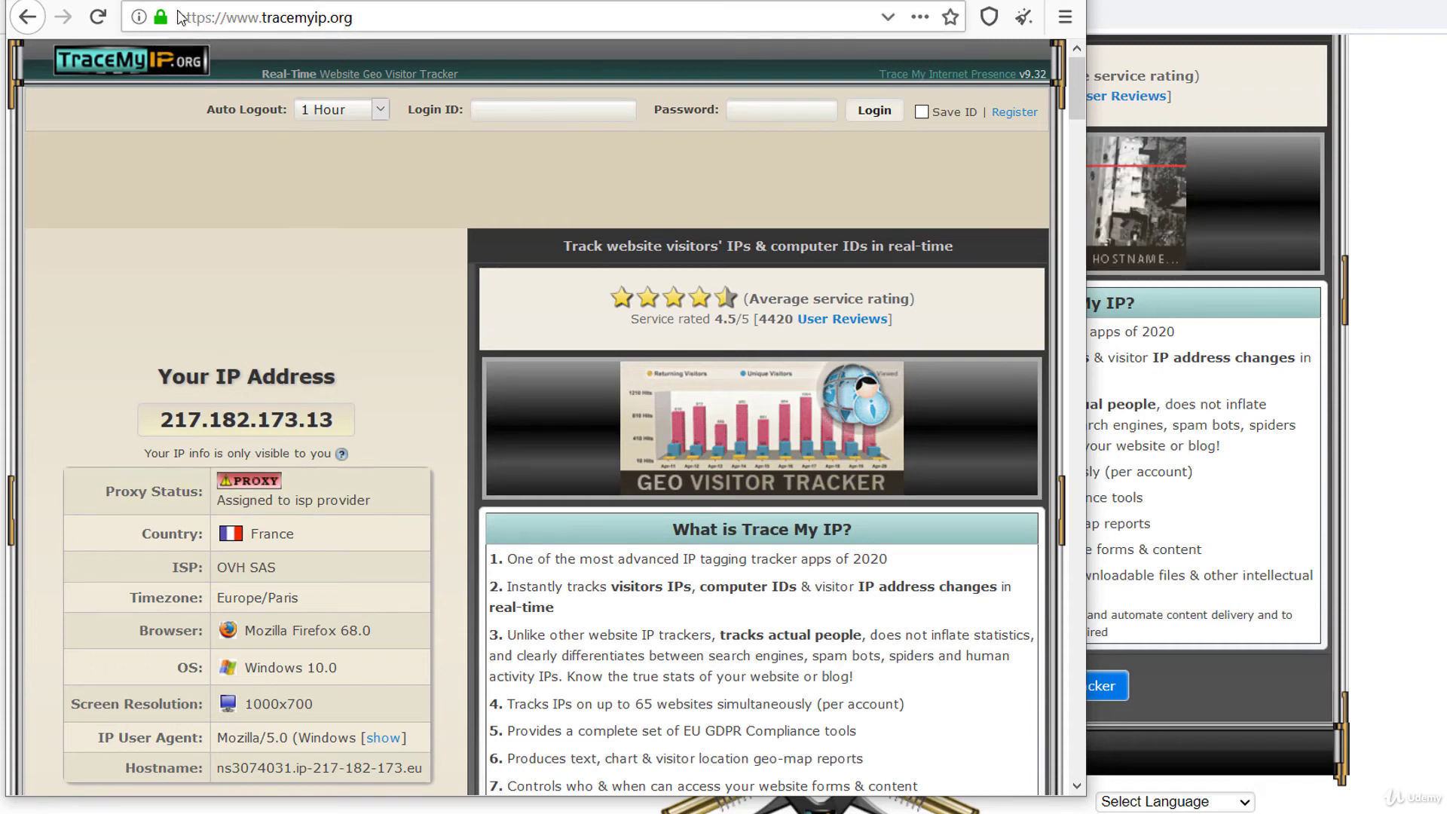
mouse_move(161, 15)
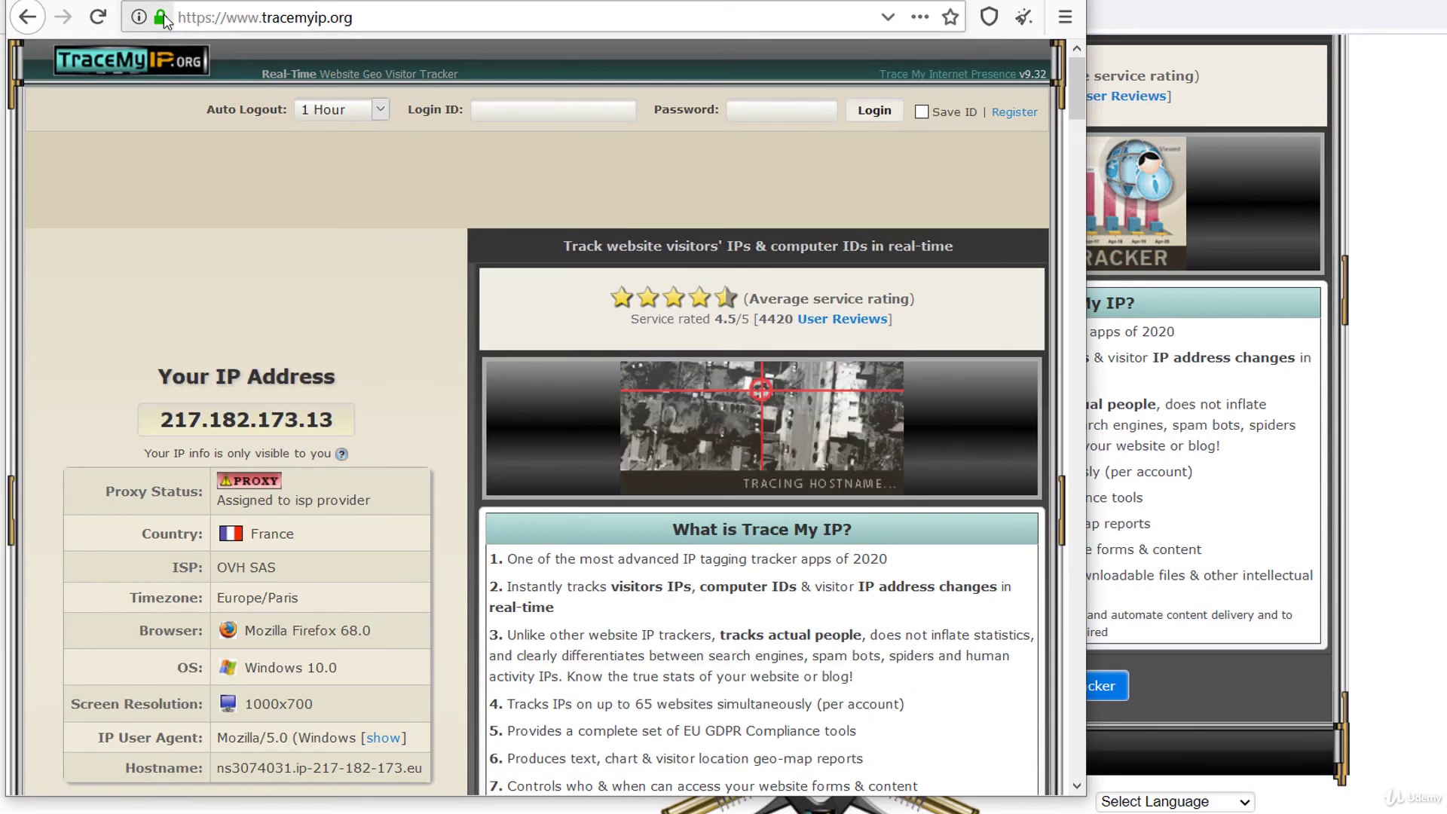
- Check the tracemyip circuit exits in France at 217.182.173.13, then close the panel
left_click(138, 16)
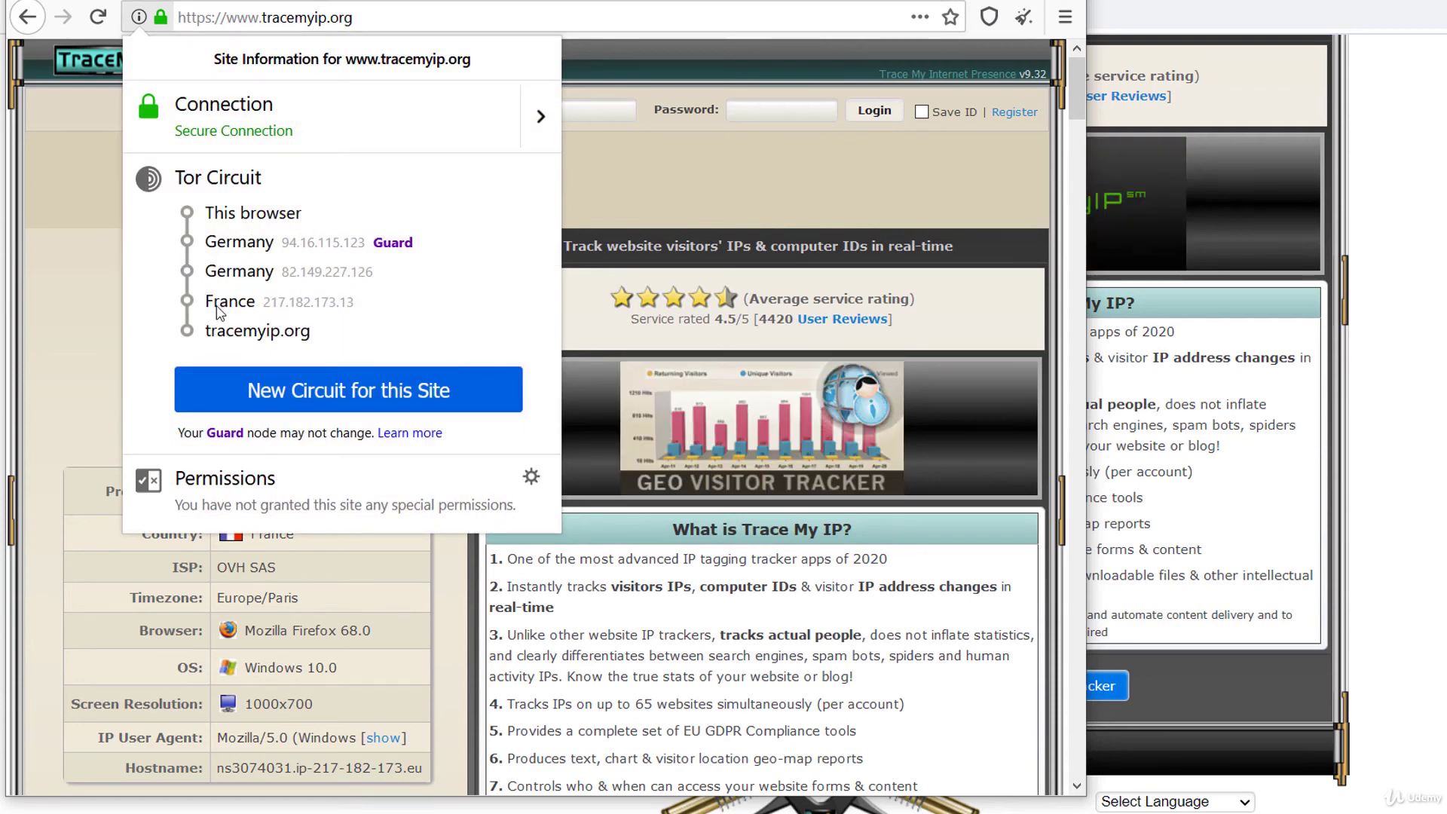
left_click(234, 584)
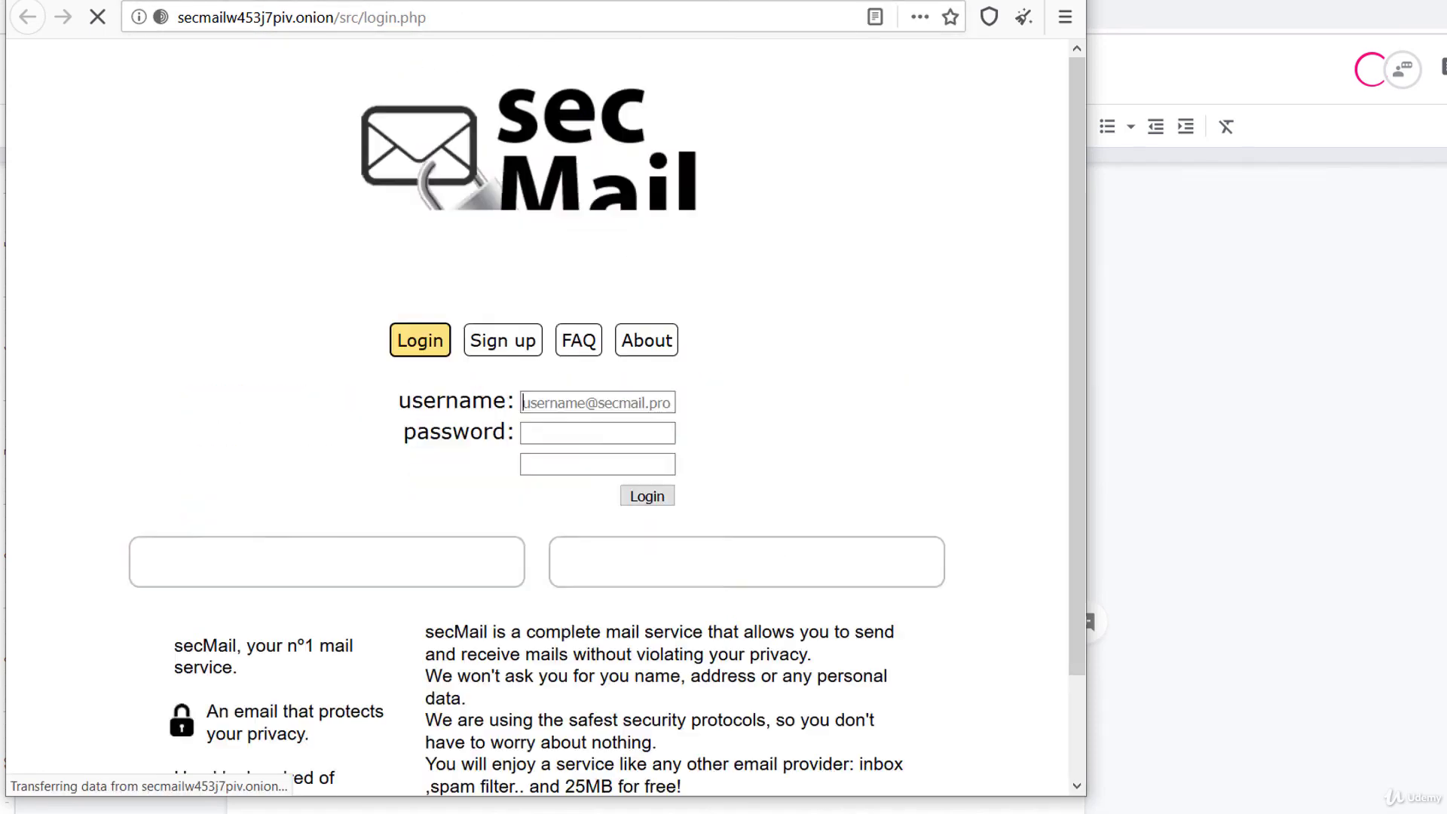
- Paste the secrdrop5wyphb5x.onion address into a new tab and load it
key("ctrl+t")
type("http://secrdrop5wyphb5x.onion/")
key("Return")
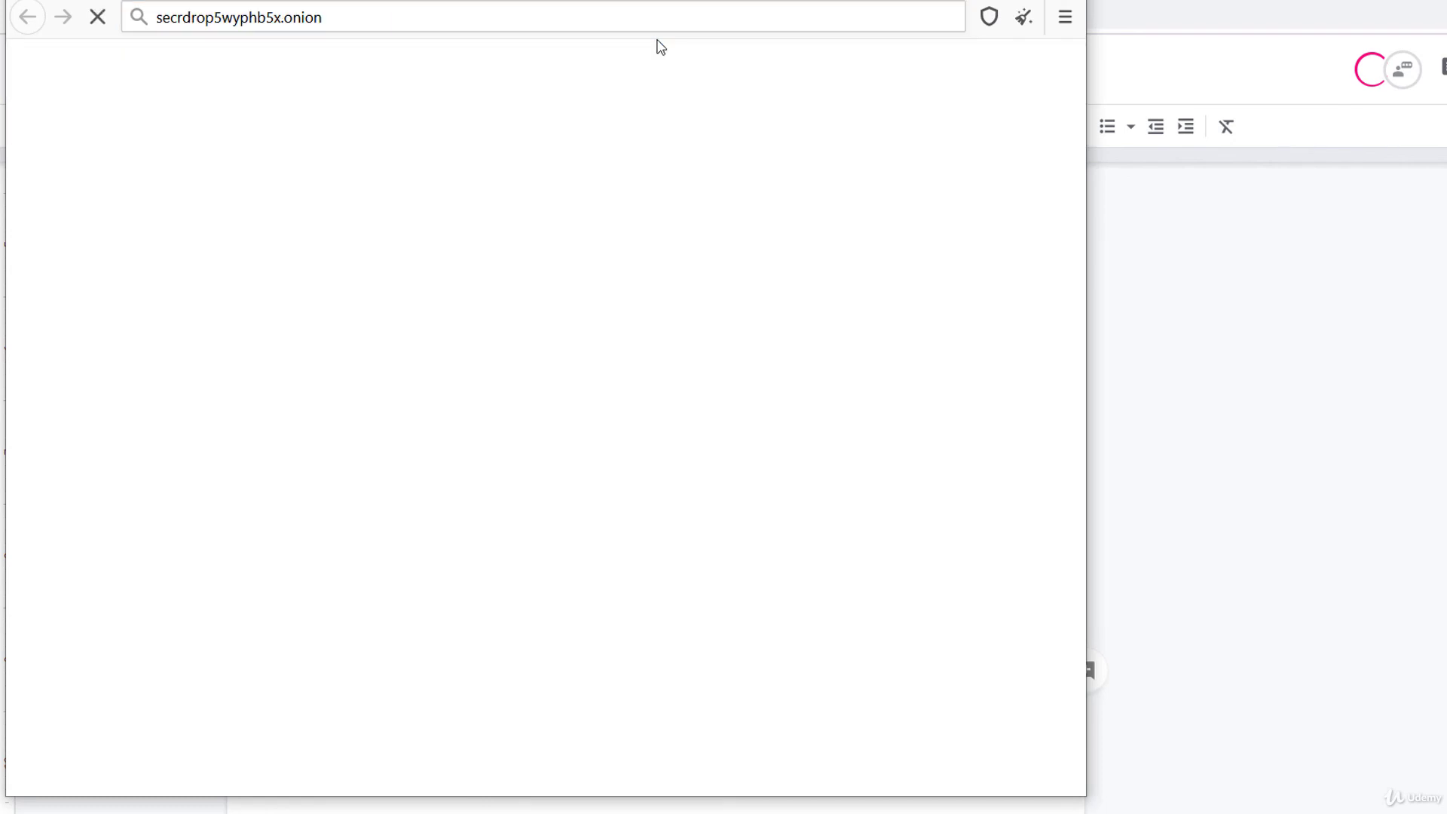
- Return to the loading SecureDrop tab and highlight the onion name in the address bar
key("ctrl+w")
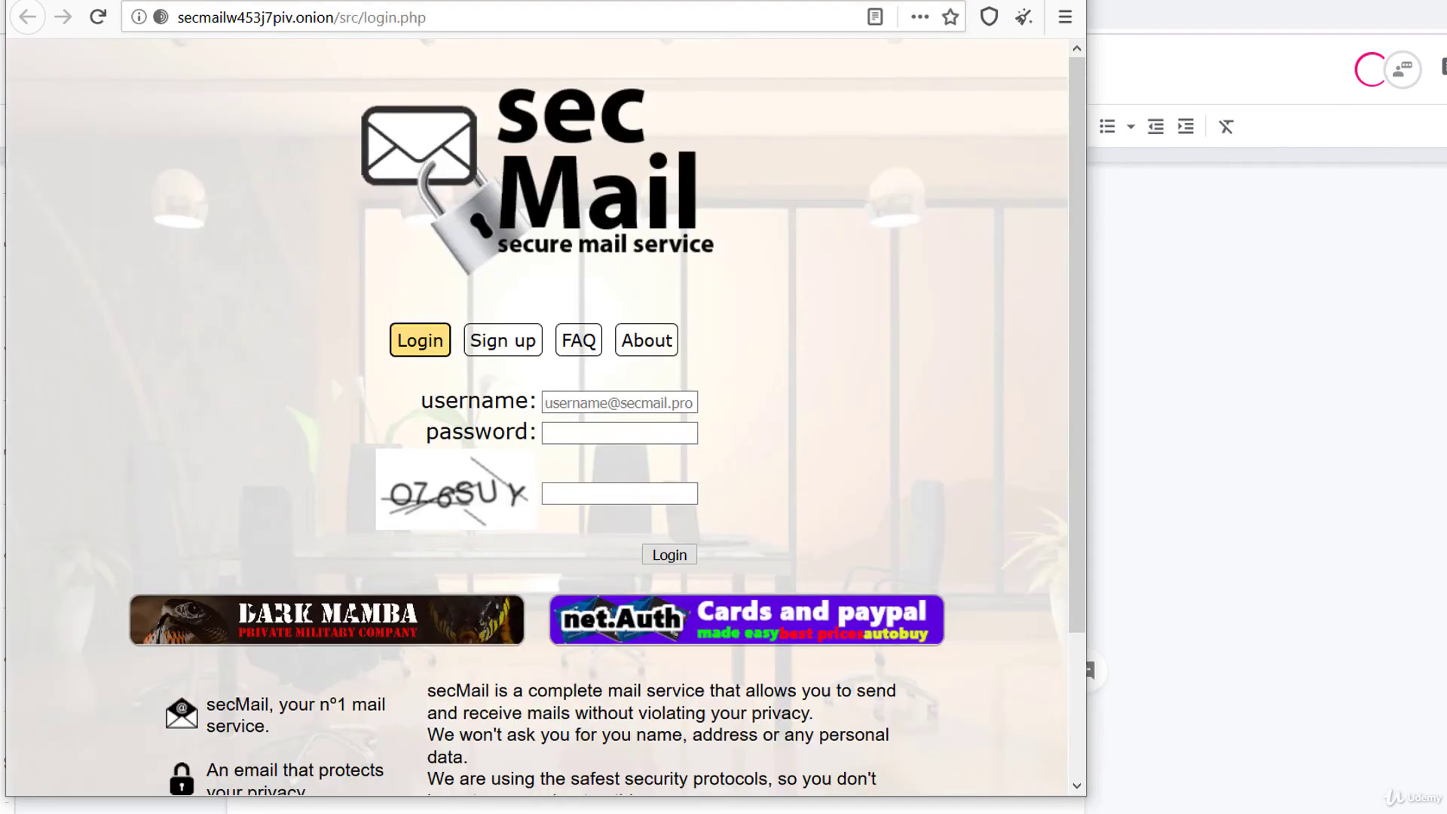
key("ctrl+Tab")
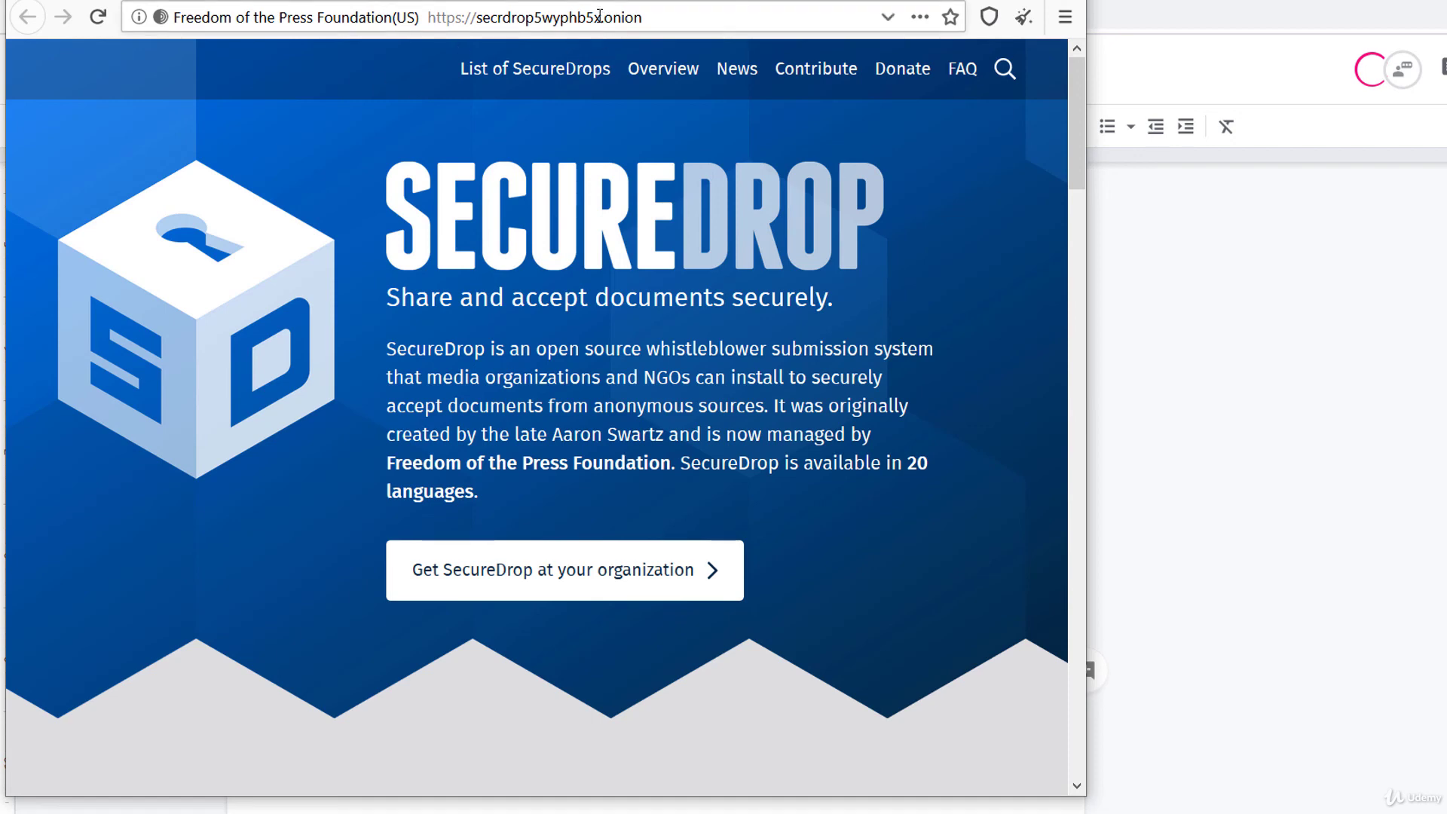
left_click_drag(600, 15, 483, 17)
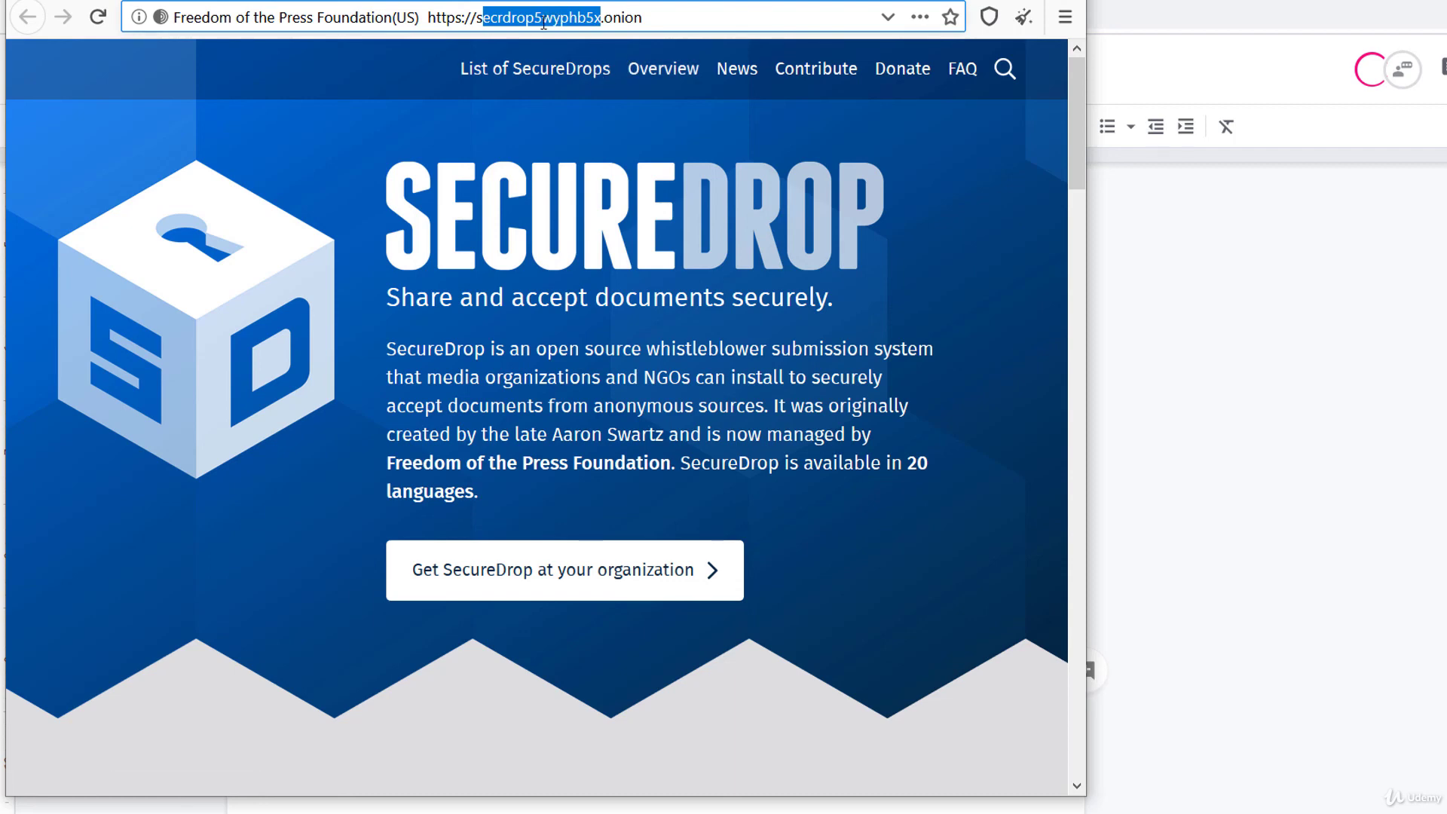
key("shift+Left")
- Show the secrdrop5wyphb5x.onion circuit: Germany, Russia, Austria and three unnamed relays
left_click(162, 17)
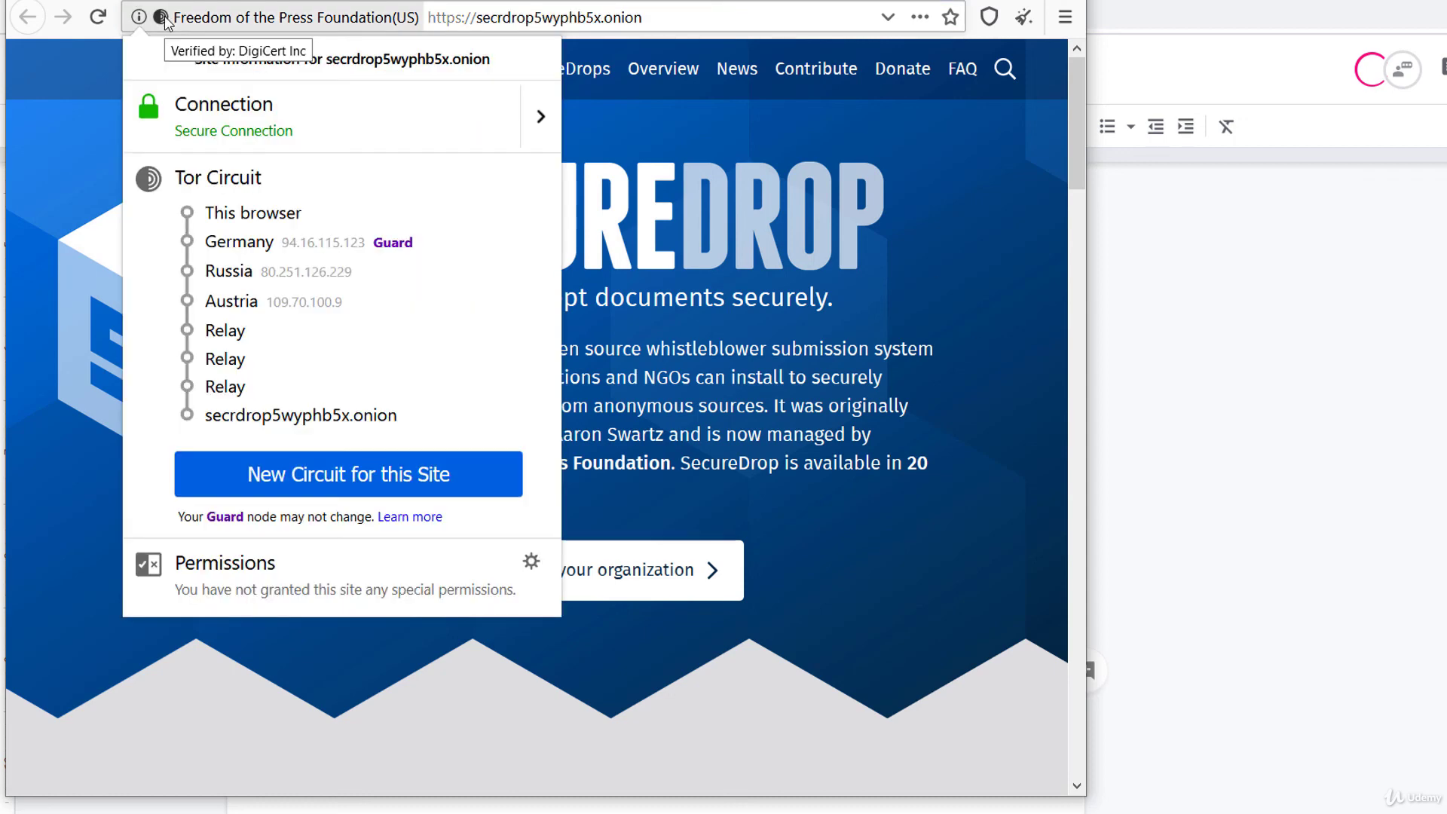